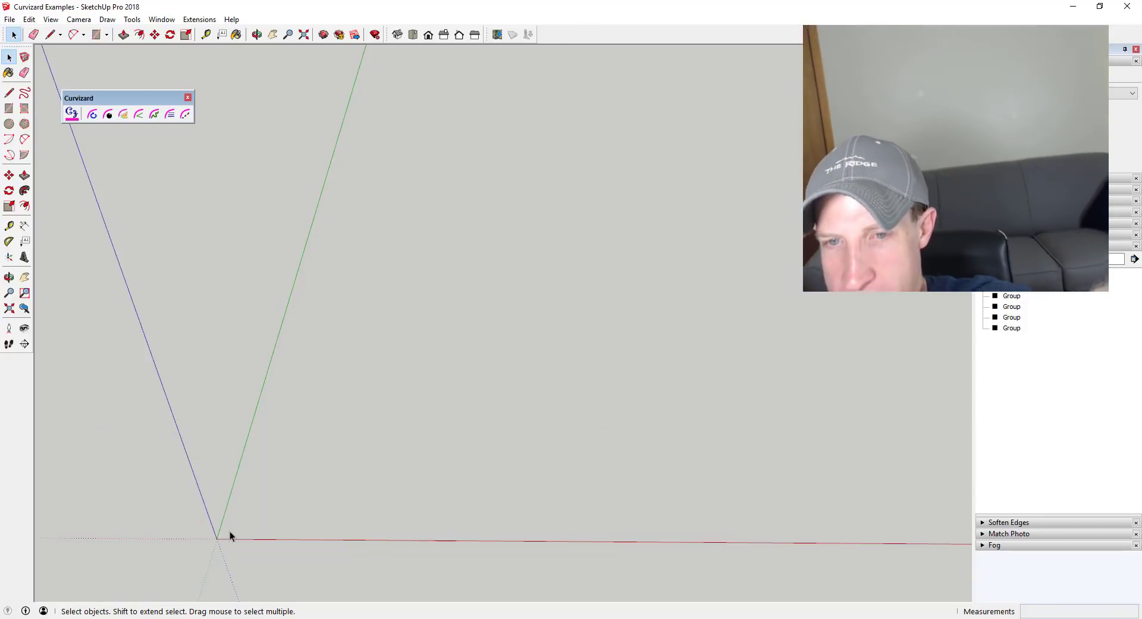
Draw a large rectangular face on the ground plane, starting beside the origin
scroll(229, 533, up, 1)
scroll(230, 530, up, 1)
key(r)
click(218, 538)
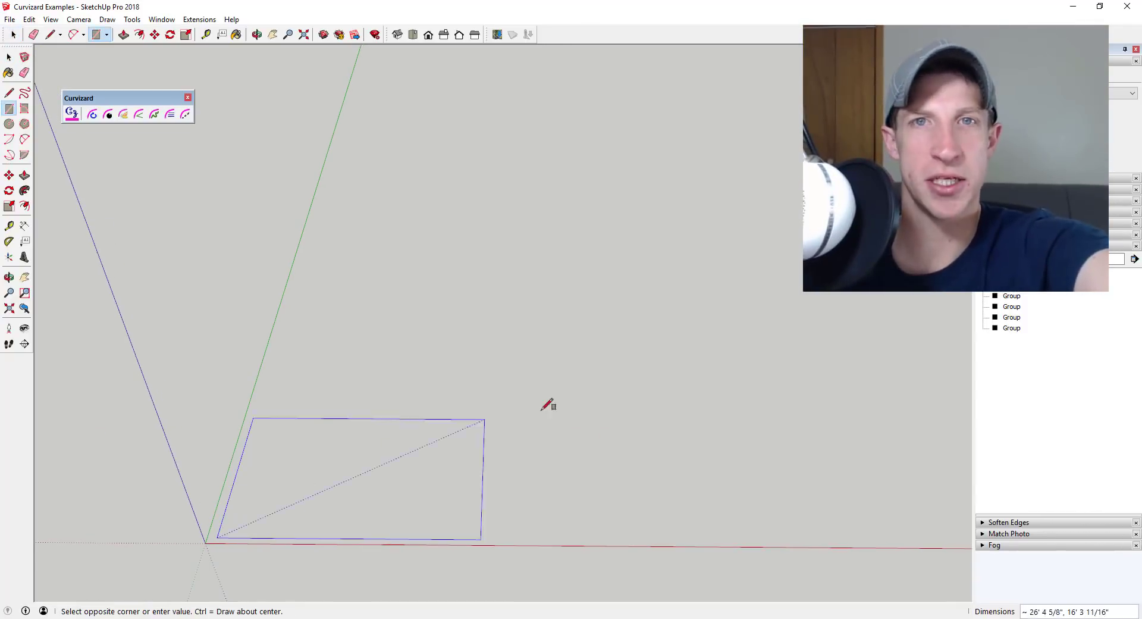
click(742, 306)
key(space)
Draw a zigzag line of connected edges on the face, running along its rear edge and turning down beside its far end
key(l)
scroll(293, 339, up, 3)
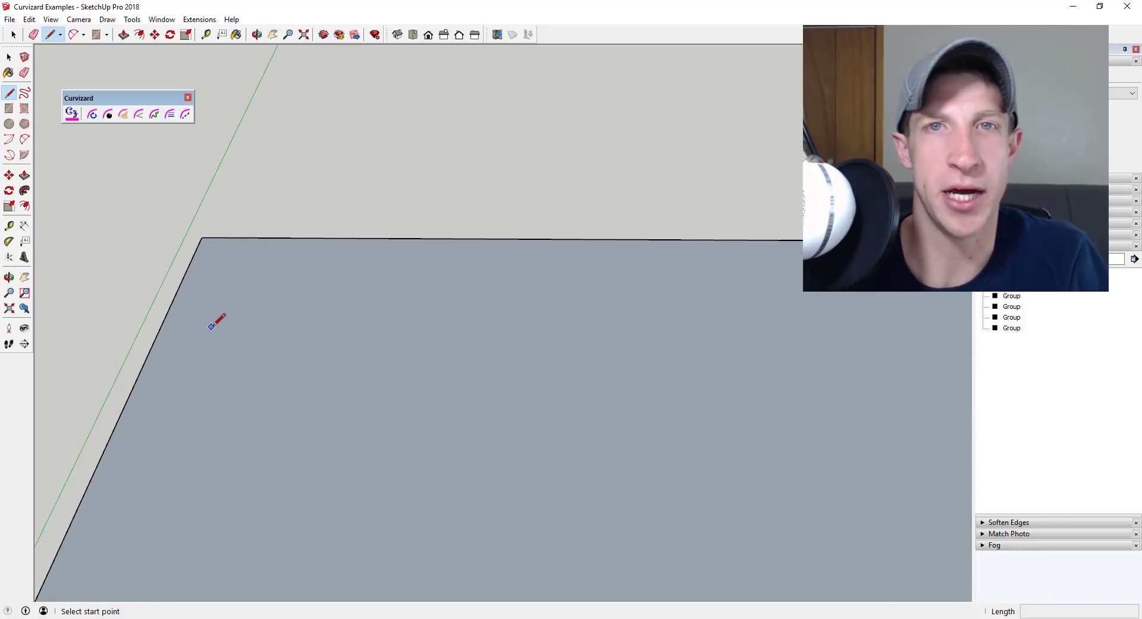
click(220, 316)
click(301, 298)
click(372, 315)
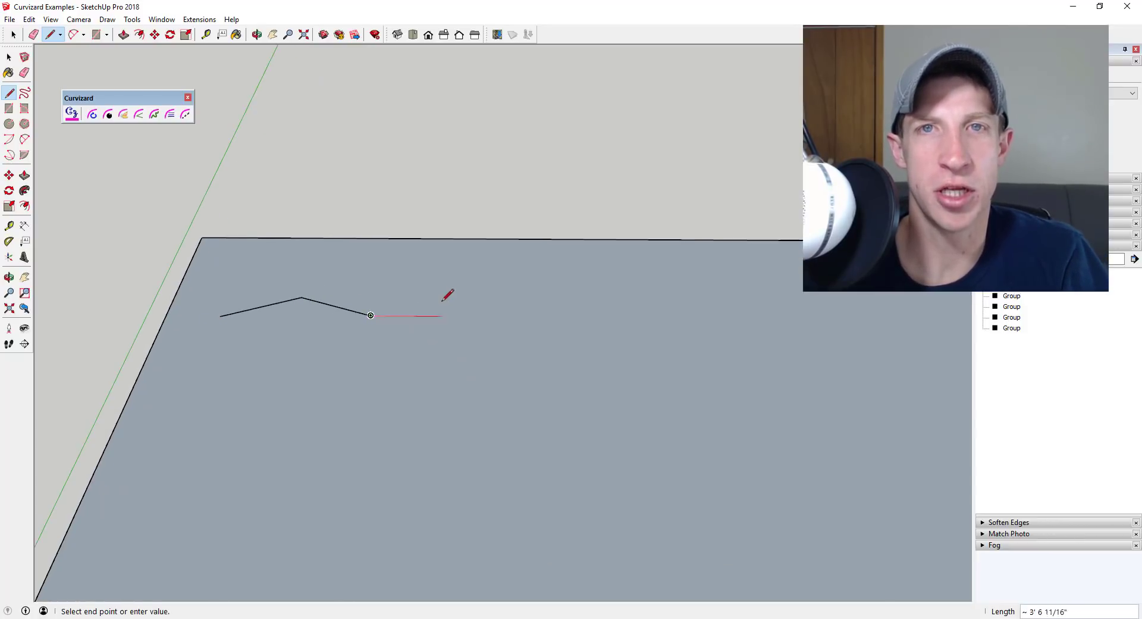
click(459, 290)
click(545, 312)
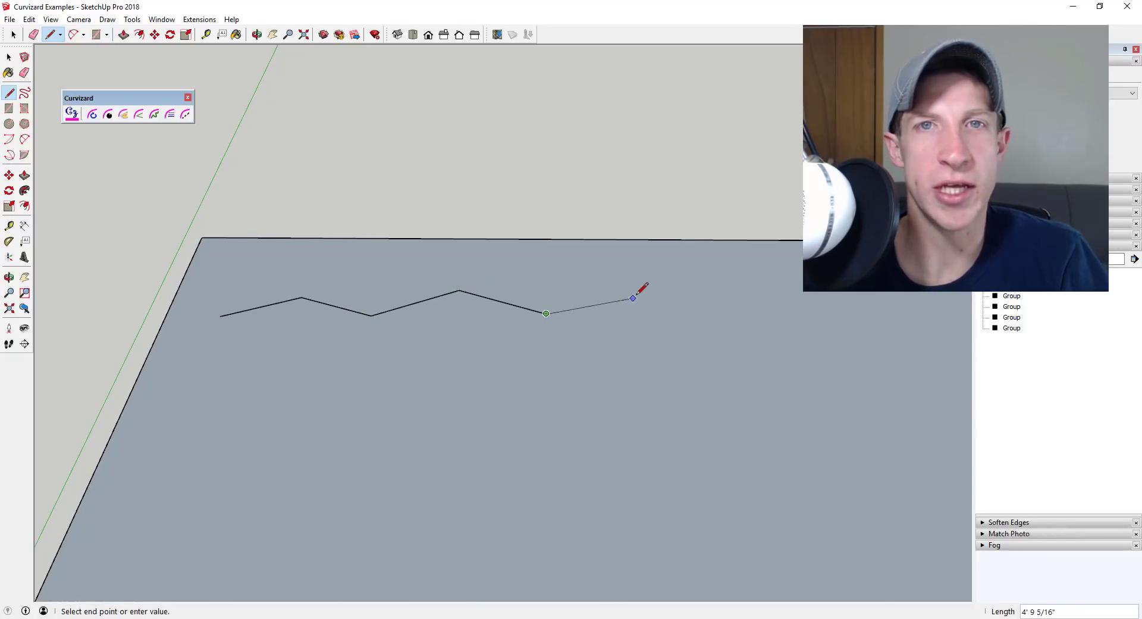
click(678, 269)
scroll(620, 260, down, 3)
click(740, 296)
click(790, 319)
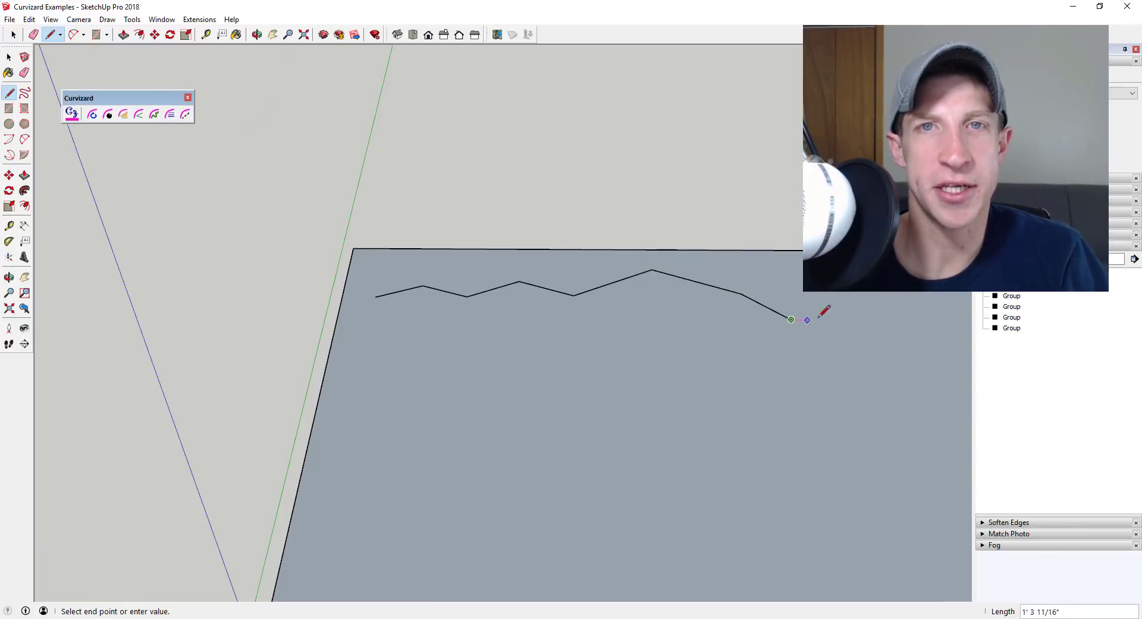
scroll(848, 316, up, 1)
click(851, 321)
scroll(851, 322, down, 3)
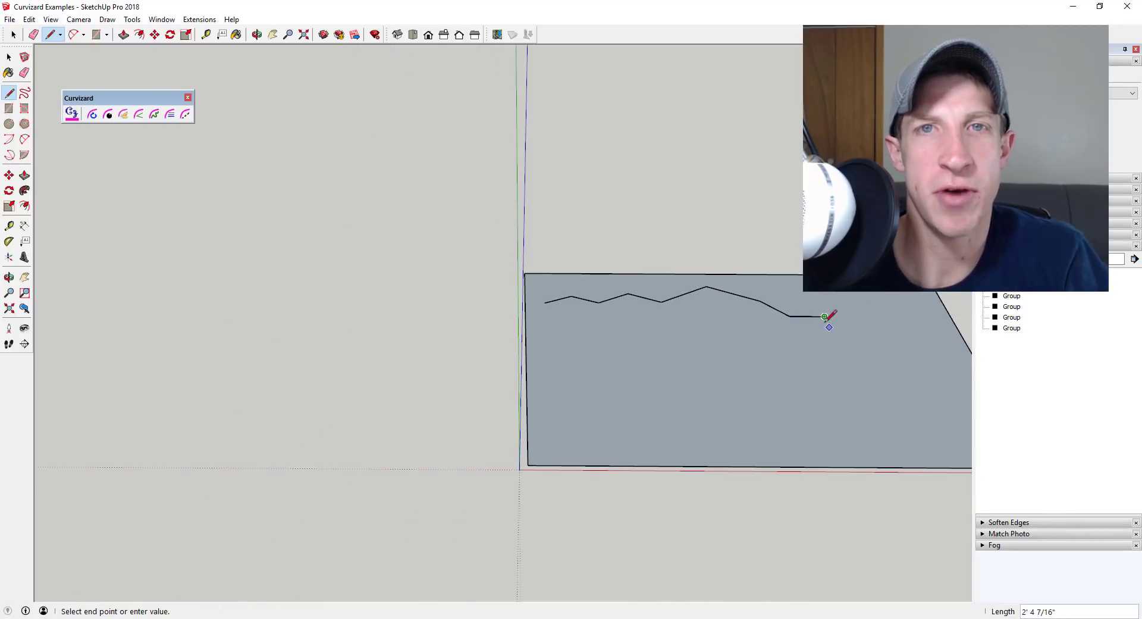
click(883, 341)
scroll(928, 336, up, 2)
click(898, 318)
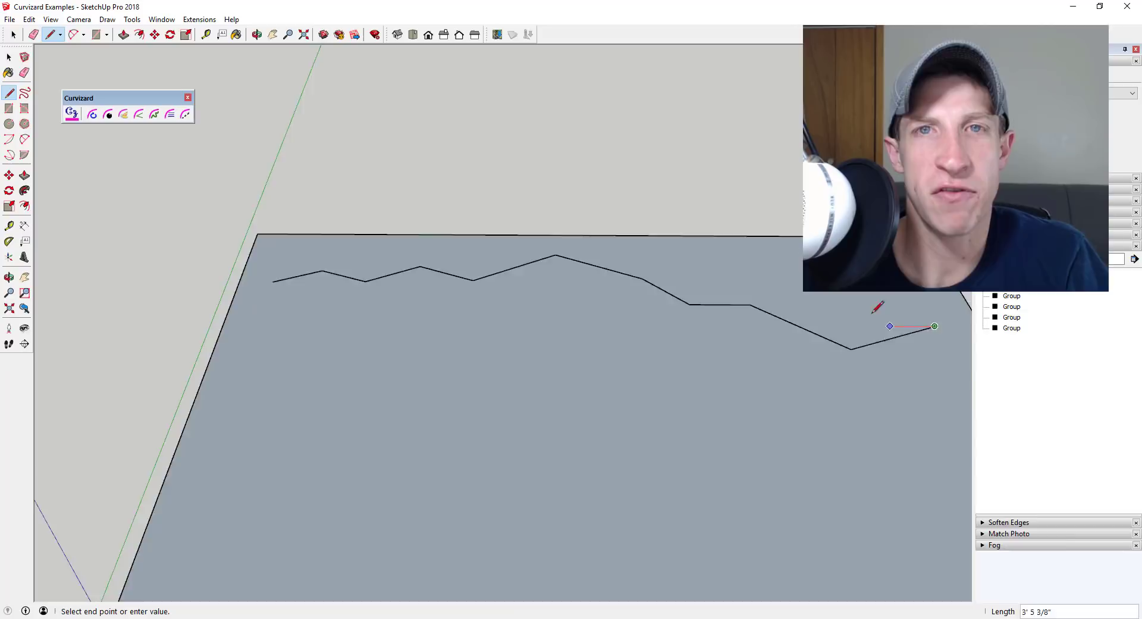
scroll(904, 333, down, 2)
click(932, 350)
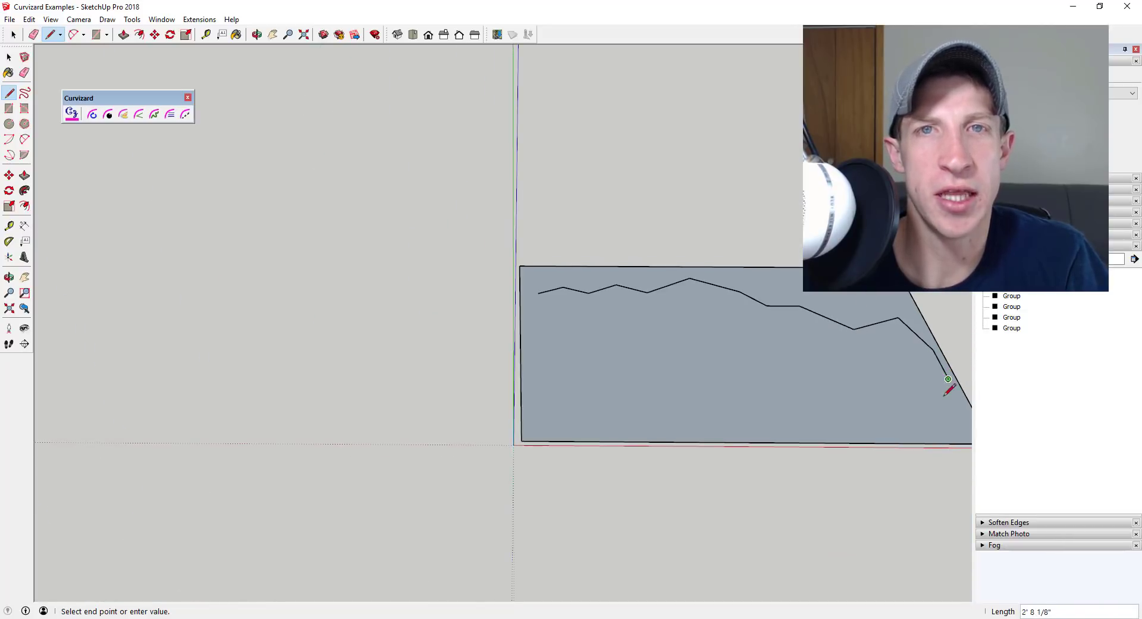
click(942, 416)
key(space)
scroll(820, 320, down, 2)
middle_drag(820, 320, 390, 277)
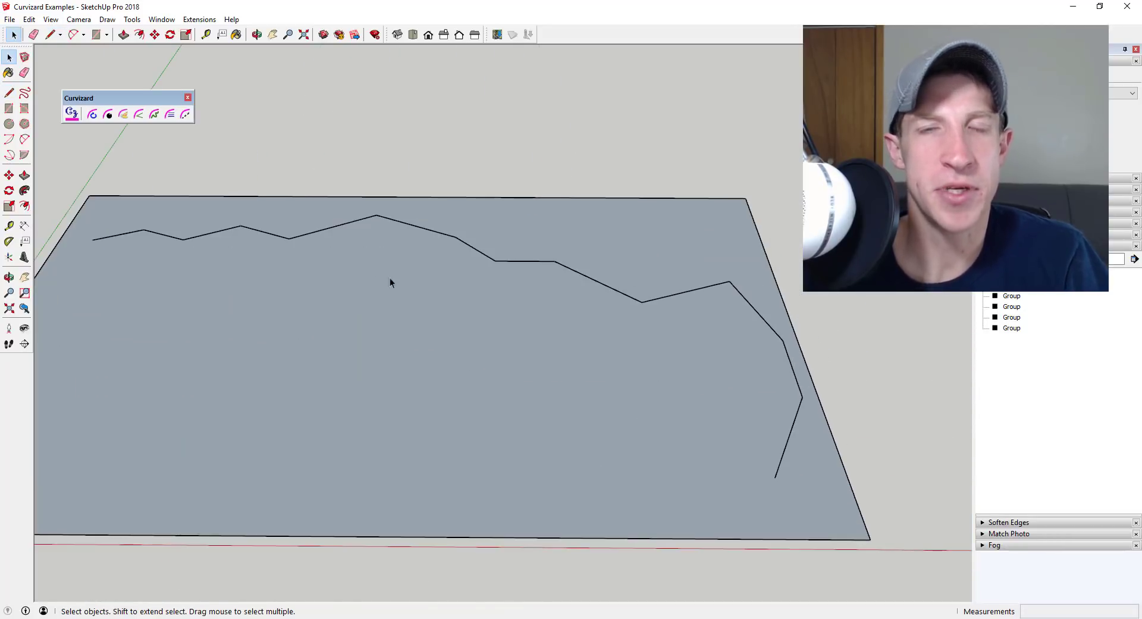
scroll(390, 277, down, 1)
drag(227, 223, 743, 408)
key(m)
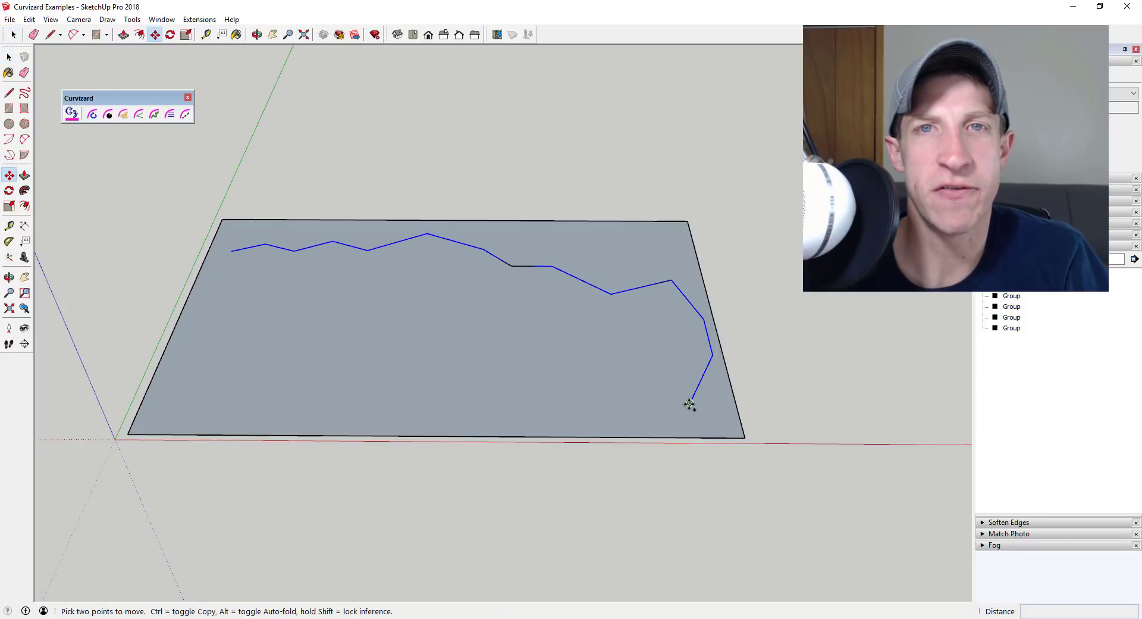
click(690, 405)
key(space)
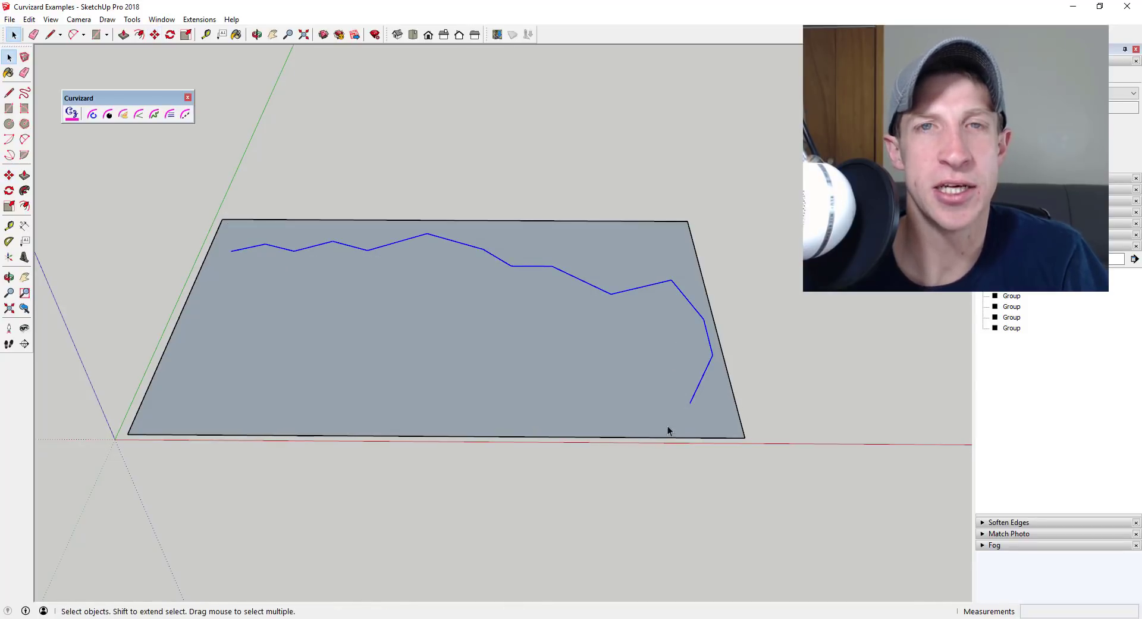
Erase the rectangle's border edges, leaving only the zigzag line
key(e)
mouse_move(699, 219)
mouse_down()
mouse_move(250, 247)
mouse_move(212, 477)
mouse_move(212, 435)
mouse_up()
key(space)
Select the whole zigzag line and place a copy of it in front of the original
drag(216, 214, 791, 438)
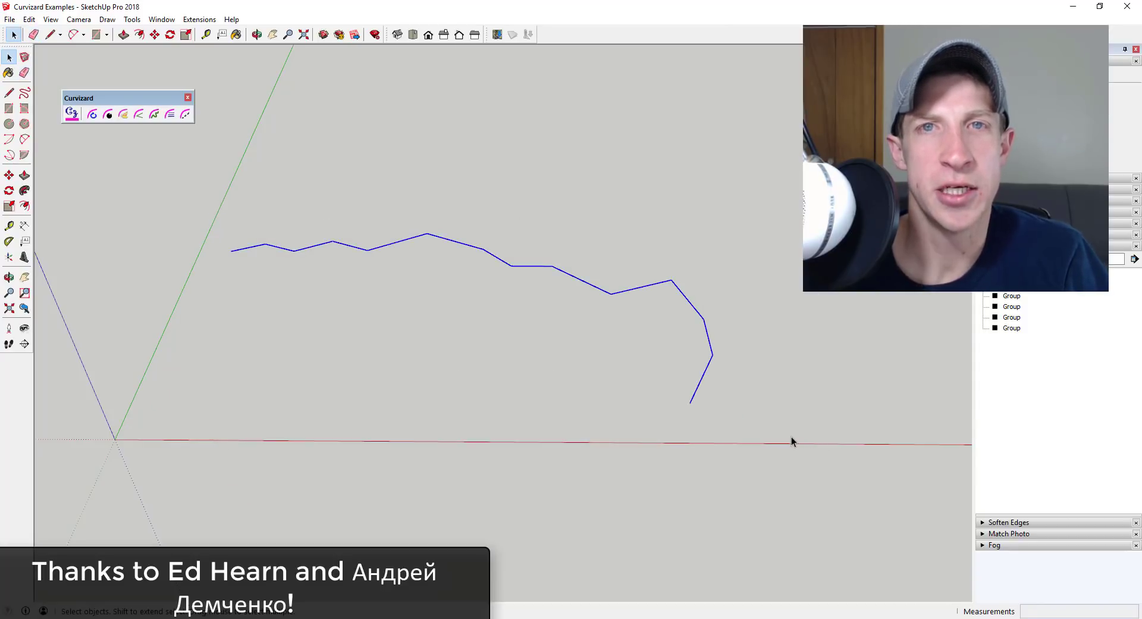
key(m)
click(690, 403)
key(ctrl)
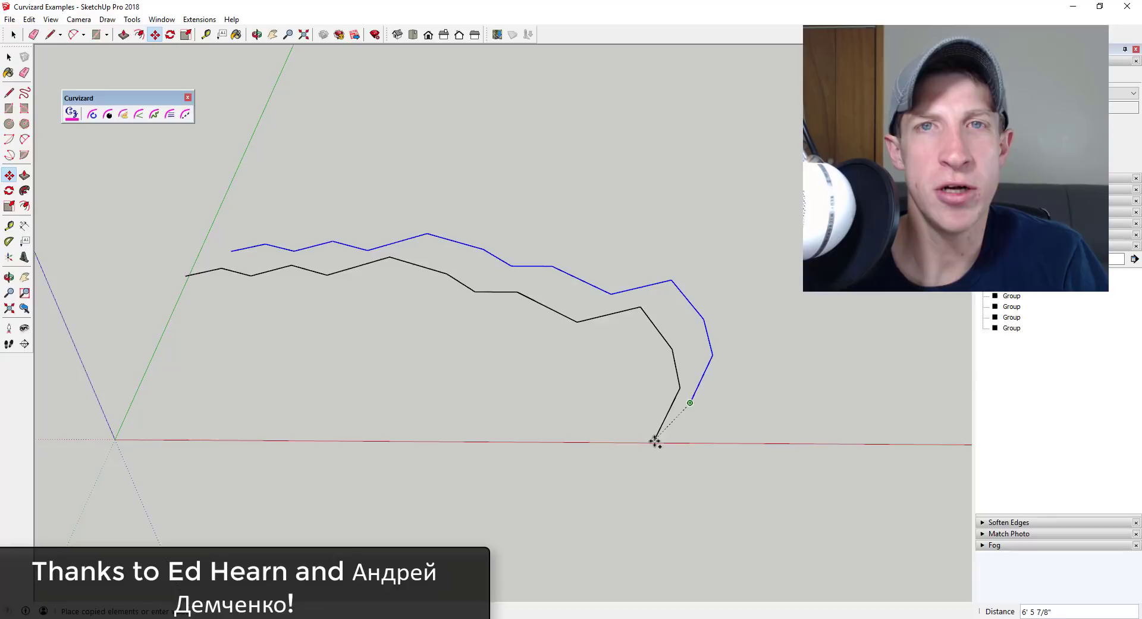
click(655, 446)
Scale the copied zigzag line uniformly about its center to about 0.86
key(s)
click(192, 263)
key(ctrl)
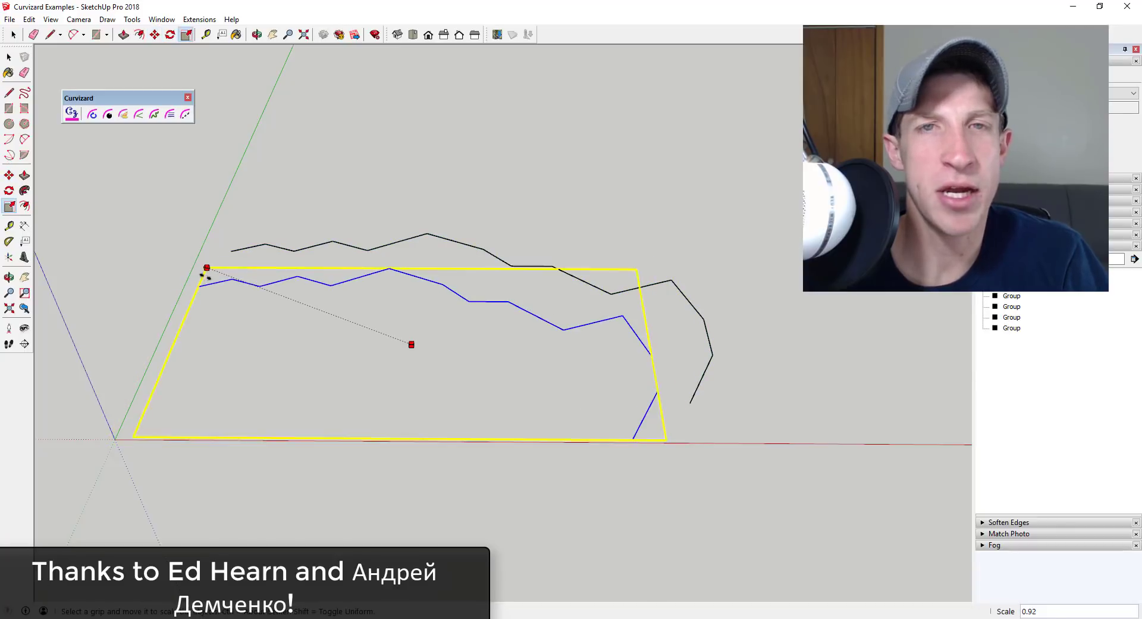
click(218, 271)
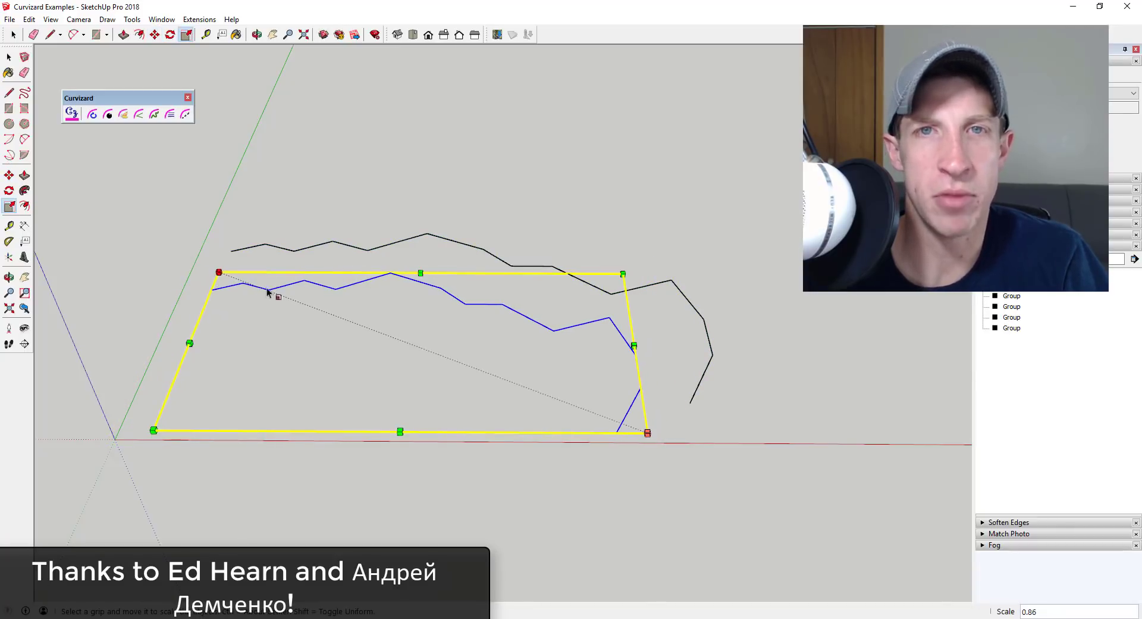
Copy the scaled zigzag line once more toward the front
key(m)
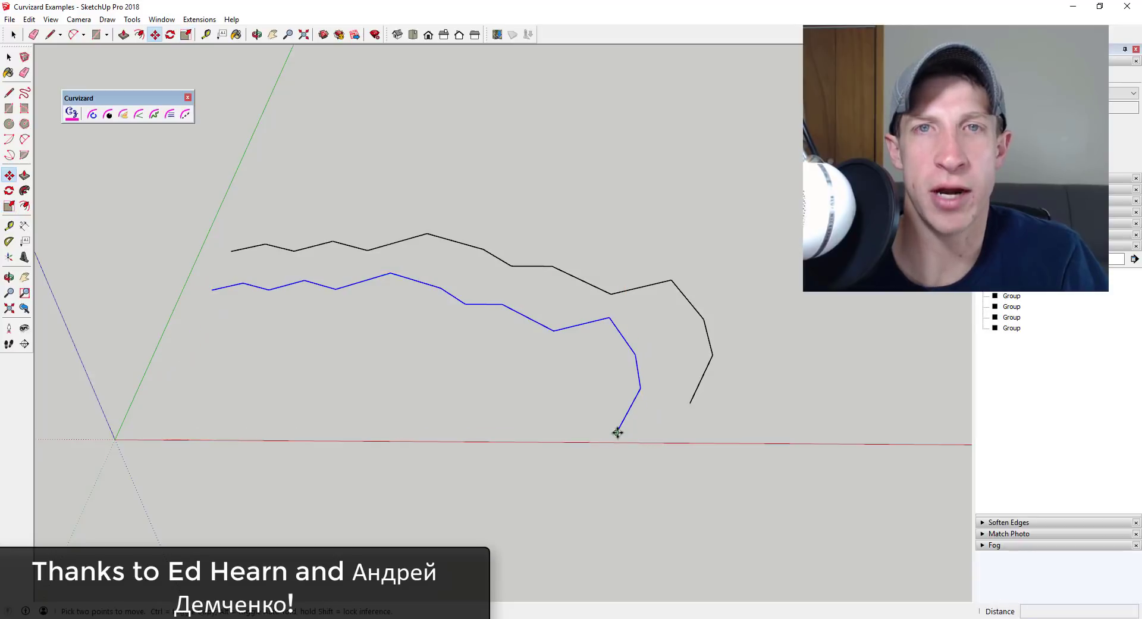
click(617, 430)
key(ctrl)
click(590, 453)
Scale the third zigzag line to about 0.89 along the green axis and shorten it along the red axis
key(s)
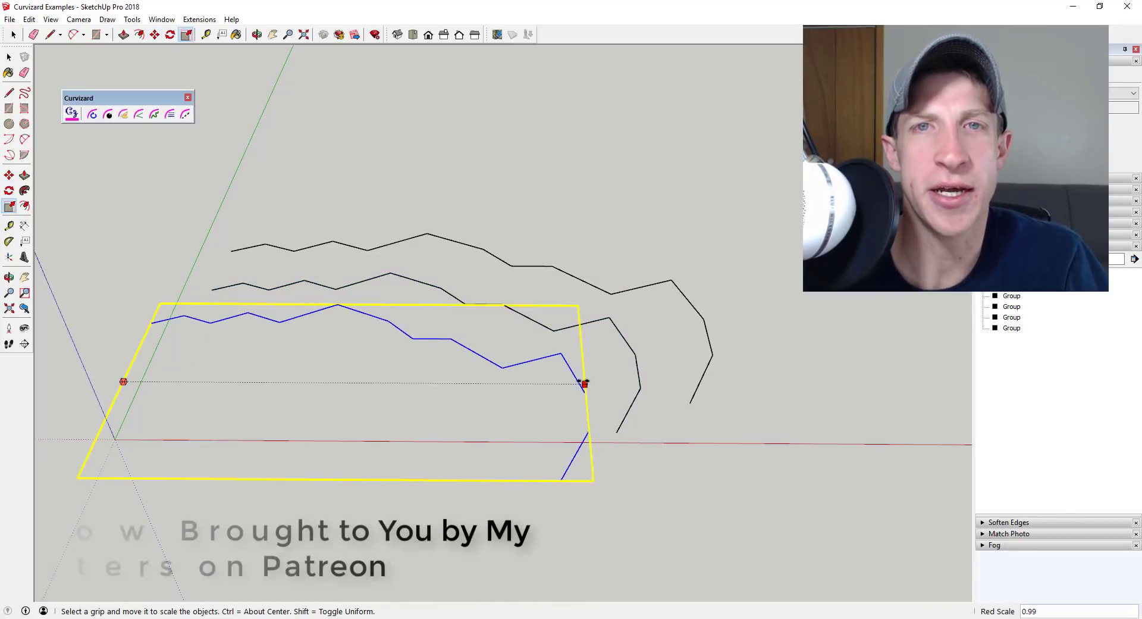
click(340, 476)
click(331, 454)
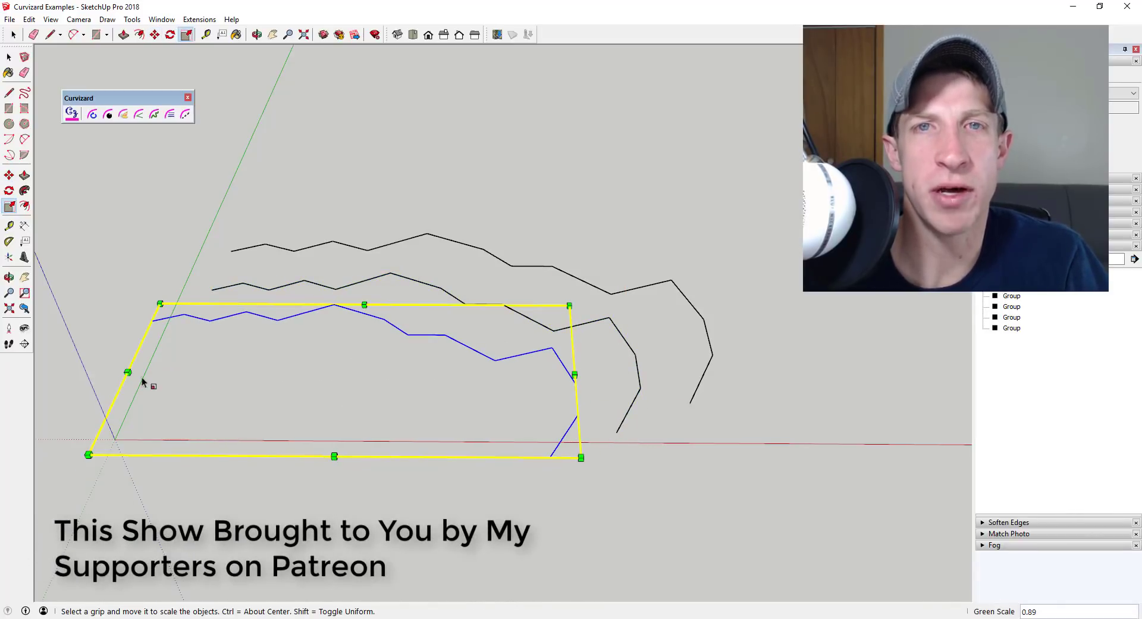
click(125, 376)
click(199, 373)
key(space)
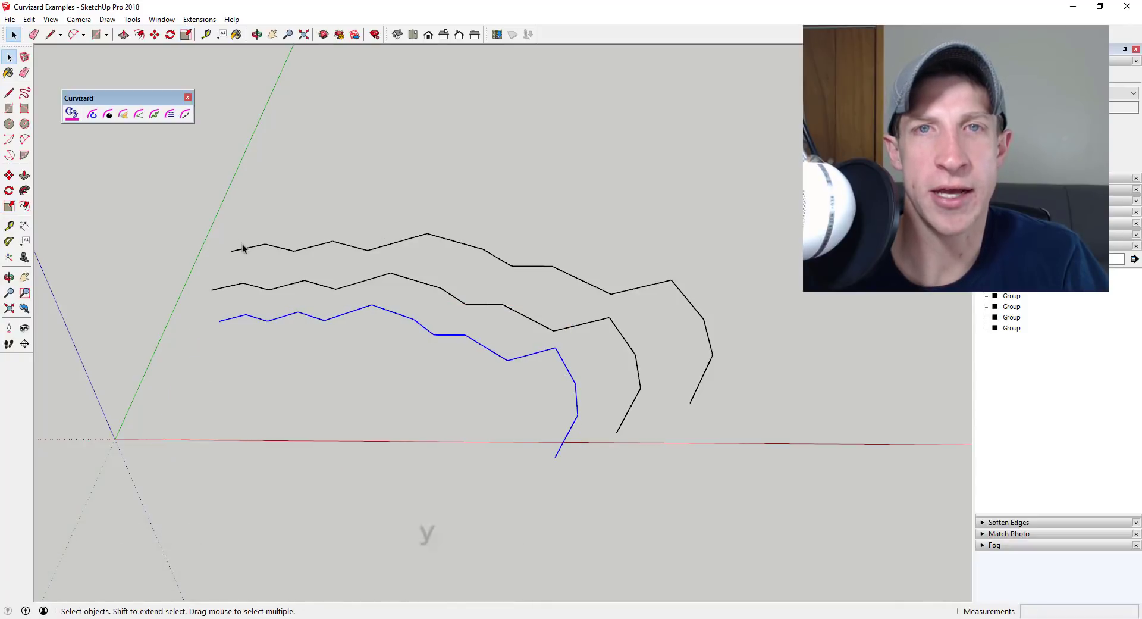
Place a copy of the original zigzag line behind it
click(251, 248)
key(m)
key(ctrl)
click(231, 250)
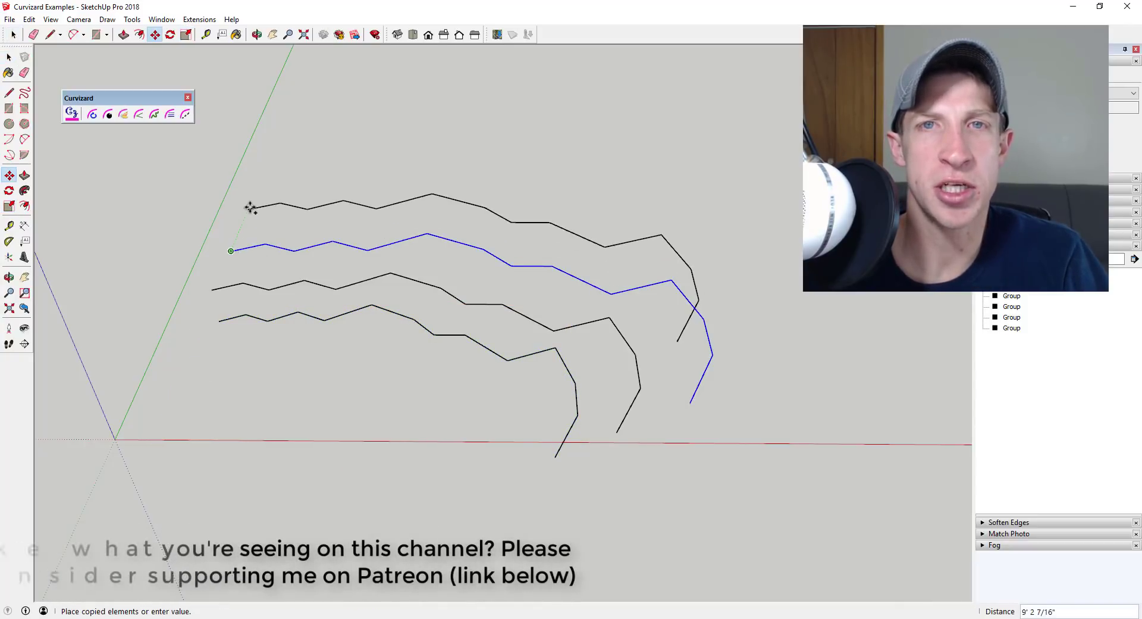
click(302, 199)
Enlarge the rear zigzag copy uniformly about its center
key(s)
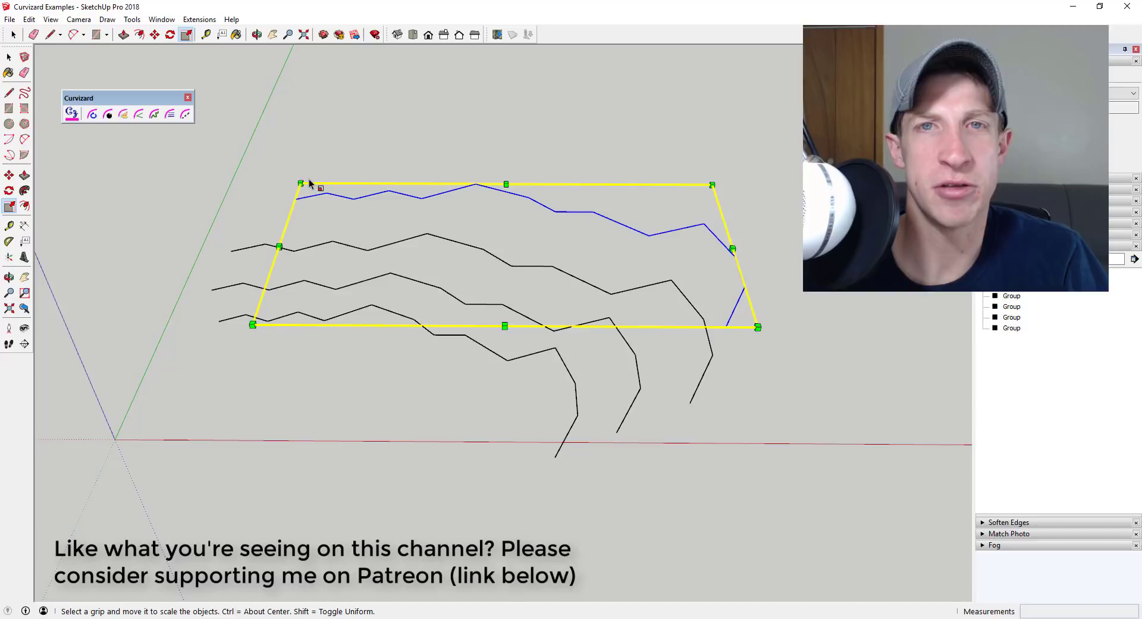
click(301, 184)
key(ctrl)
click(264, 161)
scroll(613, 194, down, 3)
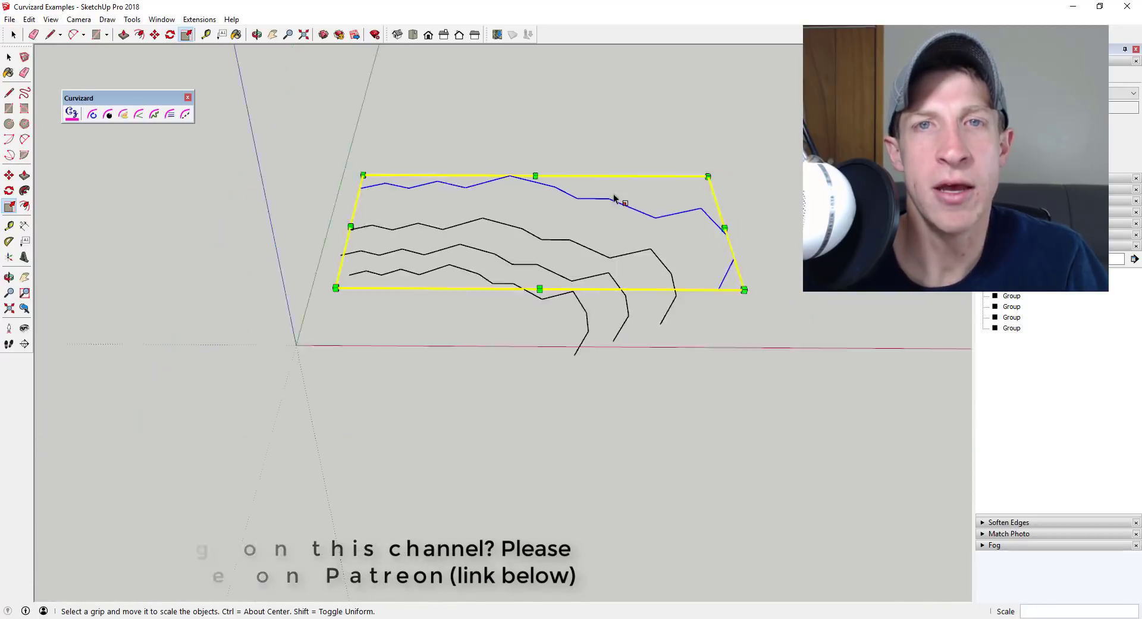
Select all four zigzag lines and start Curvizard's Smooth Contours on them
key(space)
scroll(654, 273, down, 2)
scroll(701, 355, up, 3)
scroll(612, 237, down, 2)
drag(256, 147, 634, 368)
click(169, 114)
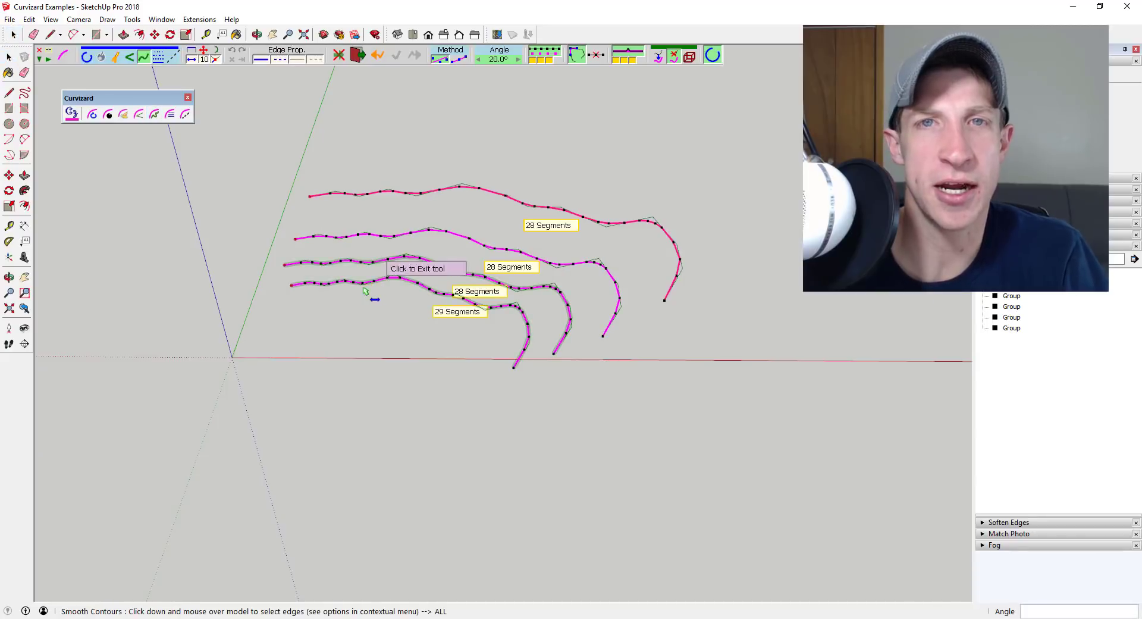
middle_drag(365, 291, 533, 146)
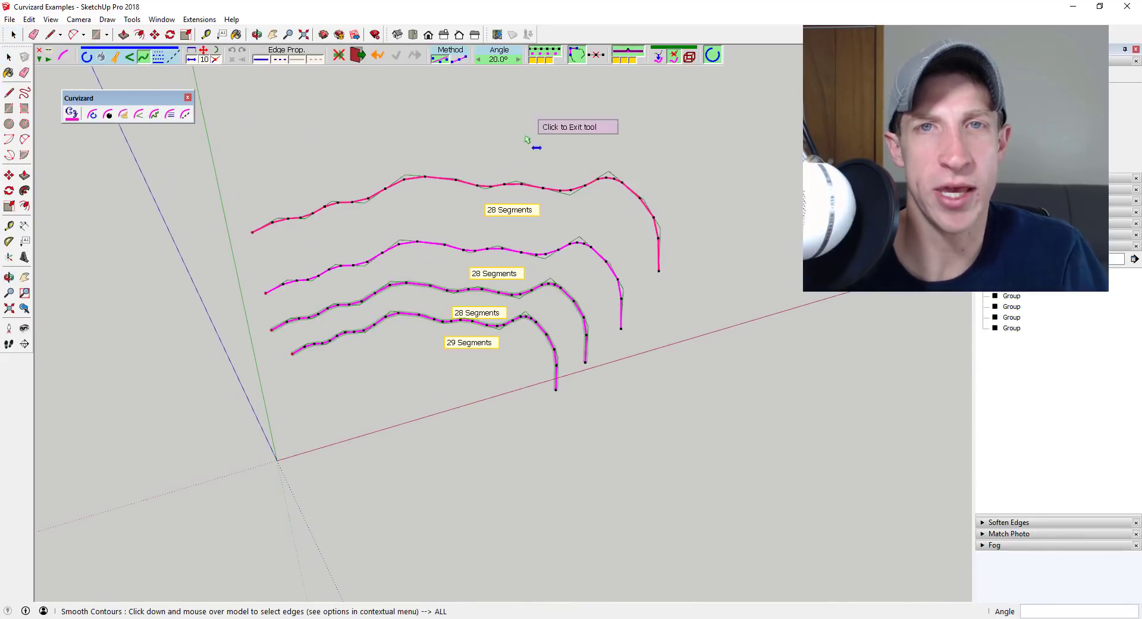
Set the Smooth Contours angle to 45 degrees
click(498, 61)
text(45)
key(Return)
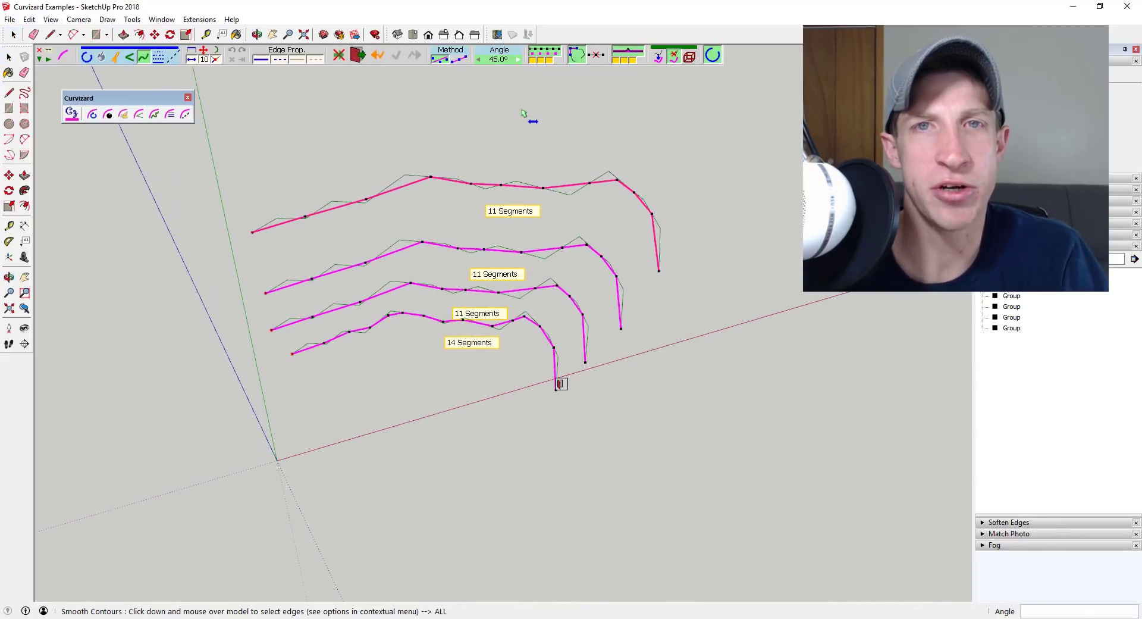
Set the Smooth Contours angle to 10 degrees and exit the tool
click(499, 62)
text(10)
key(Return)
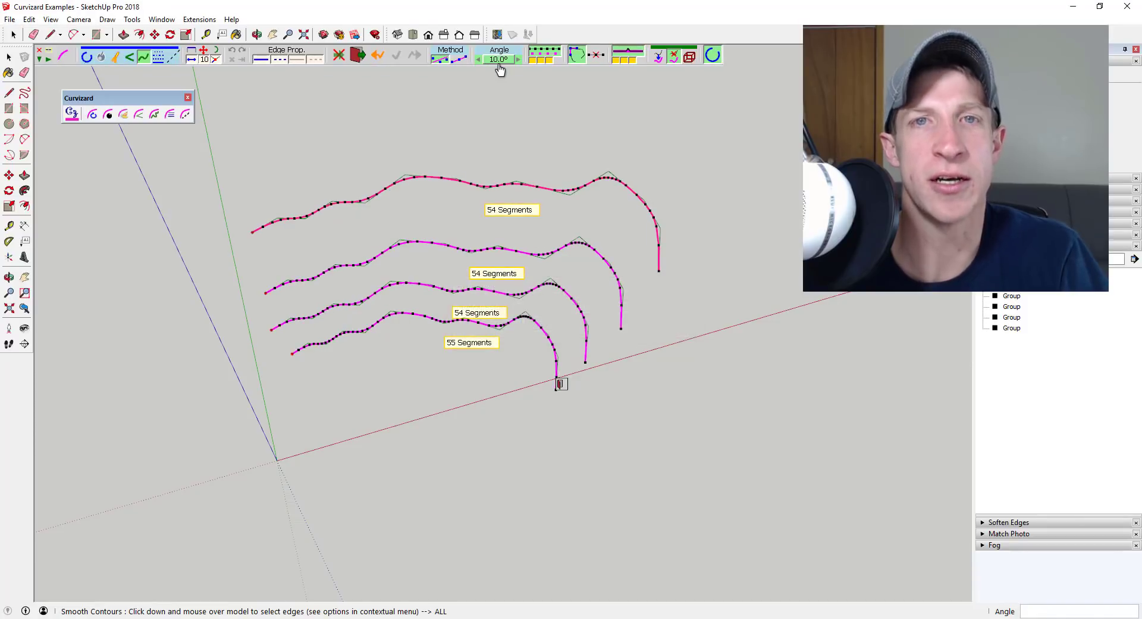
scroll(586, 339, up, 3)
scroll(468, 192, down, 2)
click(579, 173)
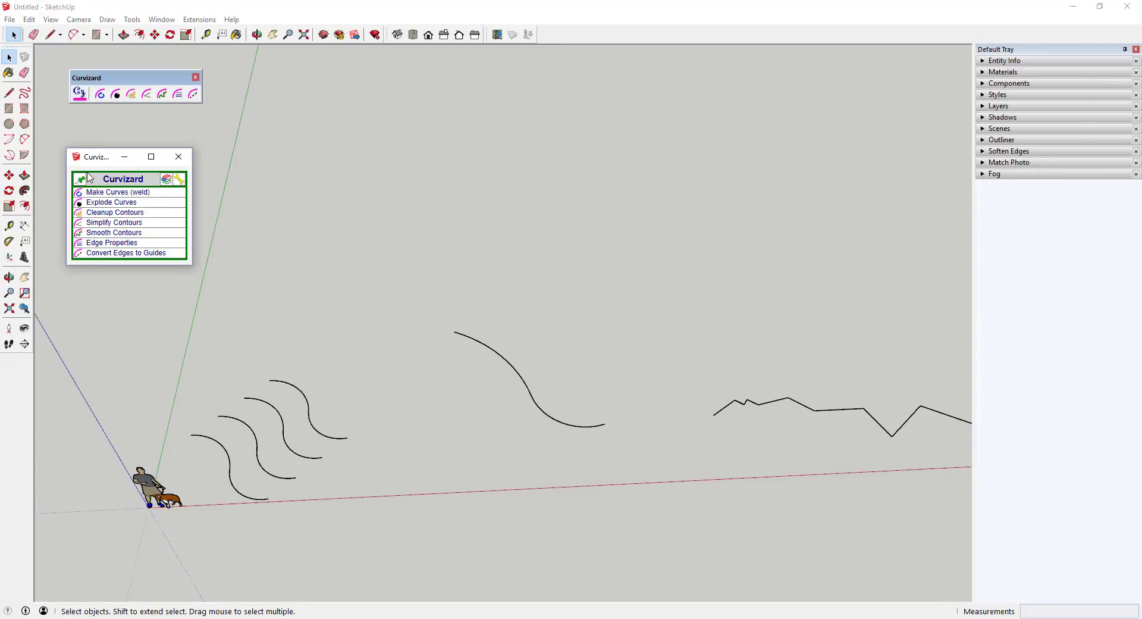
Open Curvizard's default parameters from its launcher and save them
click(181, 181)
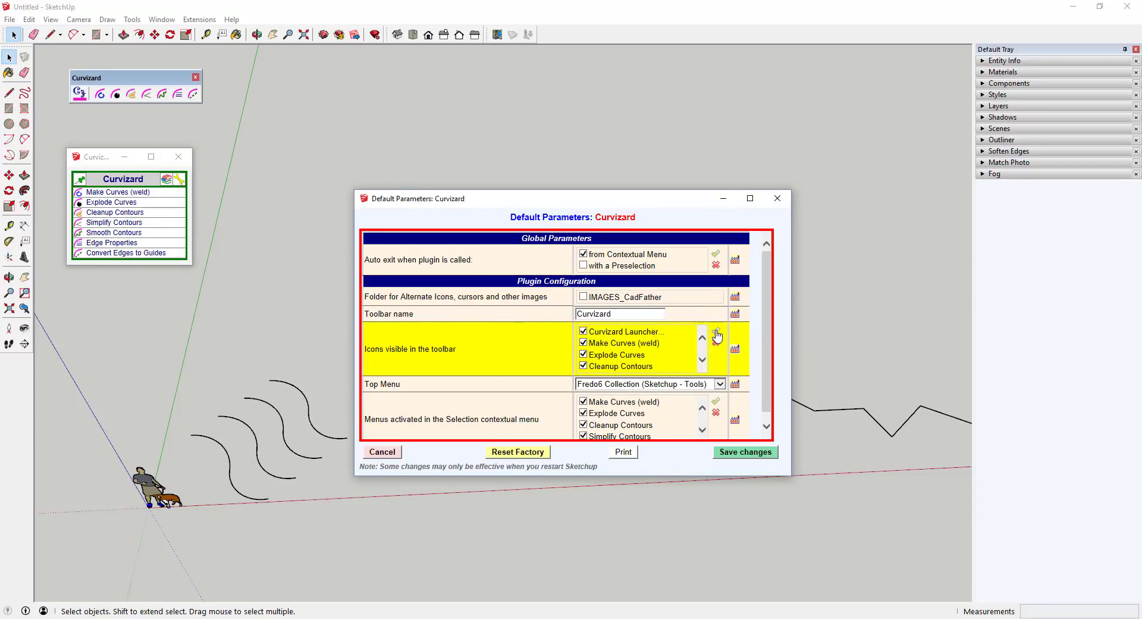
click(747, 452)
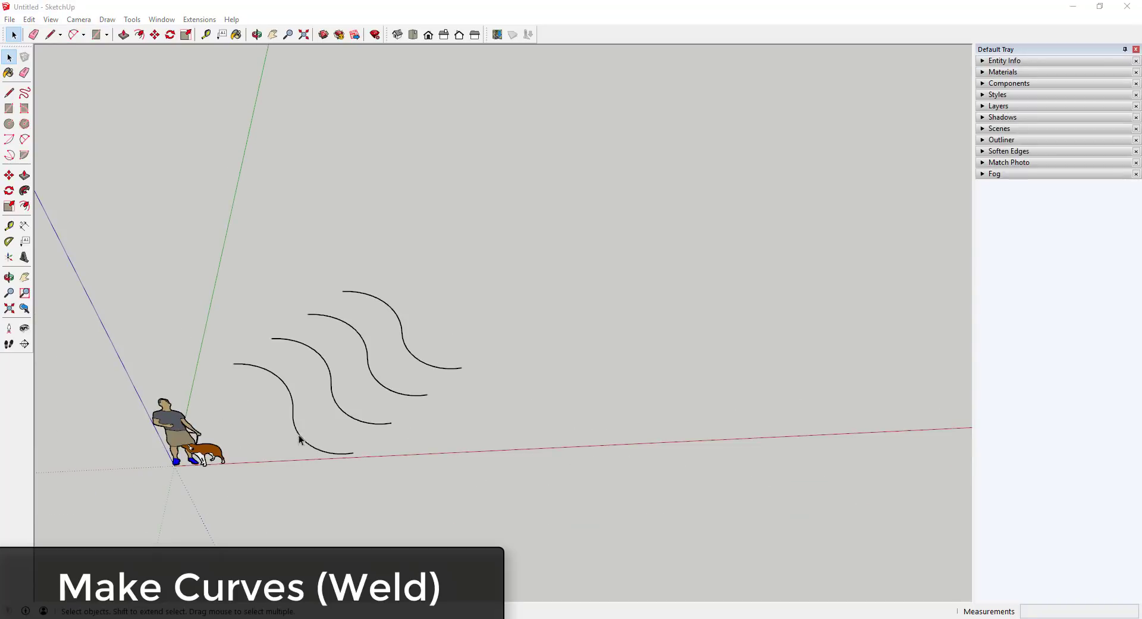
Weld the arcs of the frontmost S-curve into a single curve with Curvizard's Make Curves
click(300, 439)
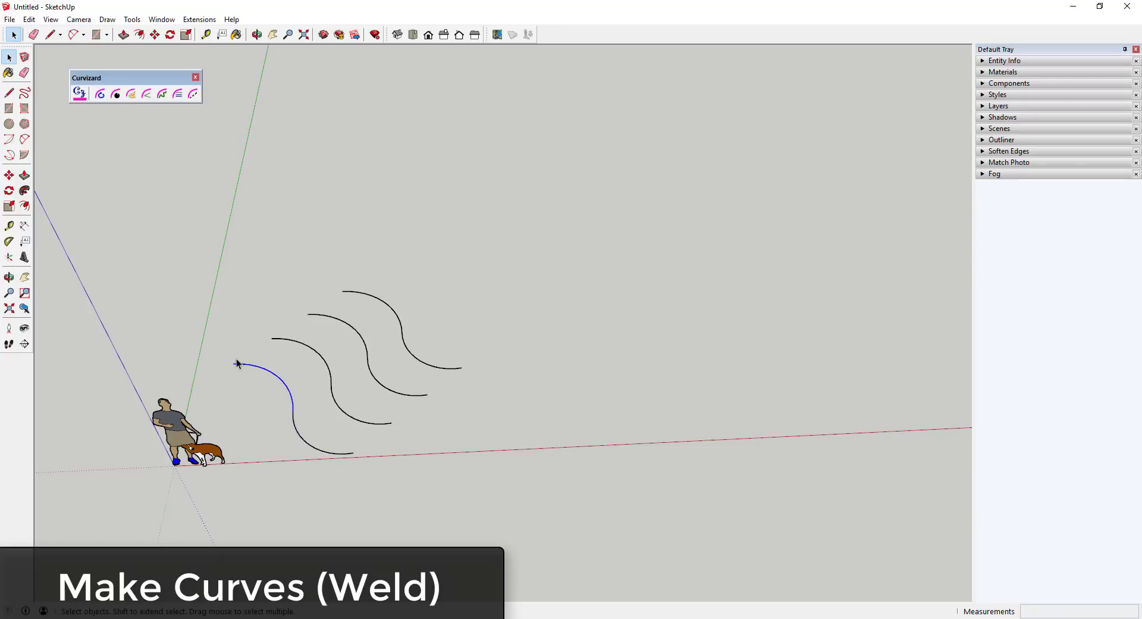
click(101, 95)
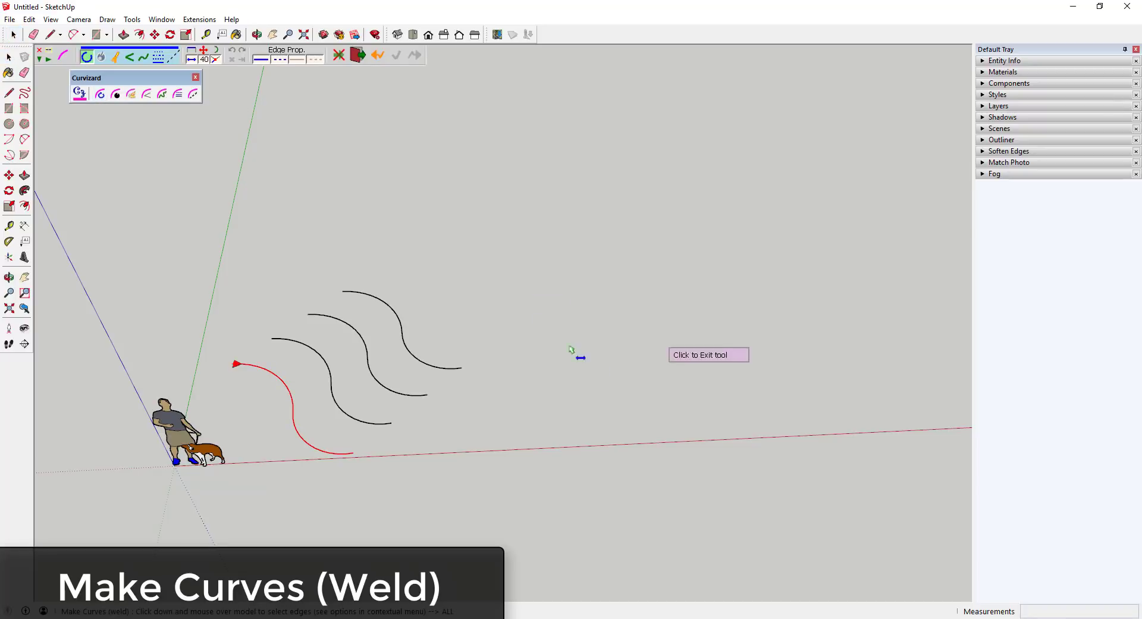
click(358, 56)
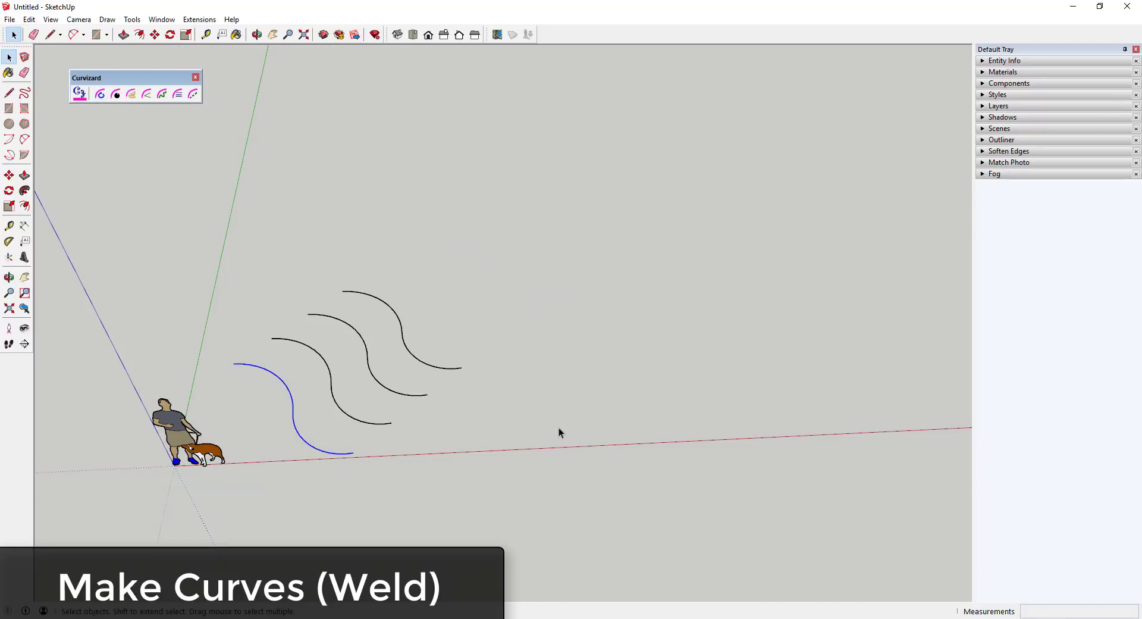
Draw a wavy line of connected arcs beyond the S-curves and place a copy of it farther along the red axis
drag(593, 384, 754, 375)
mouse_move(754, 375)
middle_down()
mouse_move(830, 304)
mouse_move(815, 309)
middle_up()
key(m)
key(ctrl)
click(596, 365)
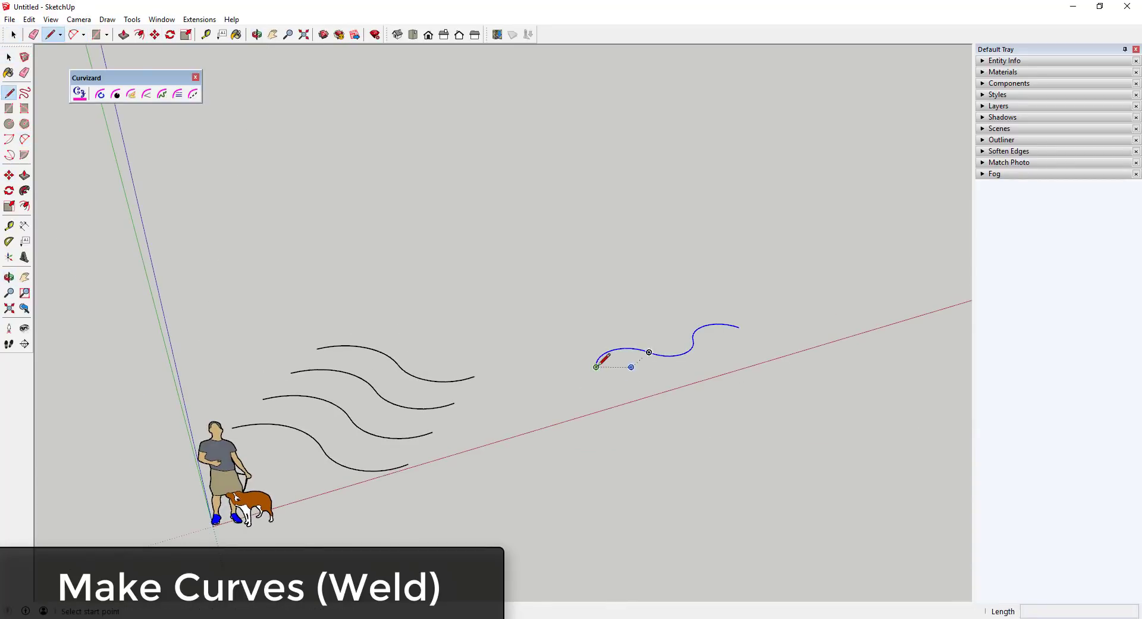
click(799, 309)
Close the first wavy line into a face with three straight edges behind it
key(l)
click(596, 366)
click(557, 326)
click(692, 293)
click(739, 326)
Close the copied wavy line into a matching face with three straight edges
click(799, 310)
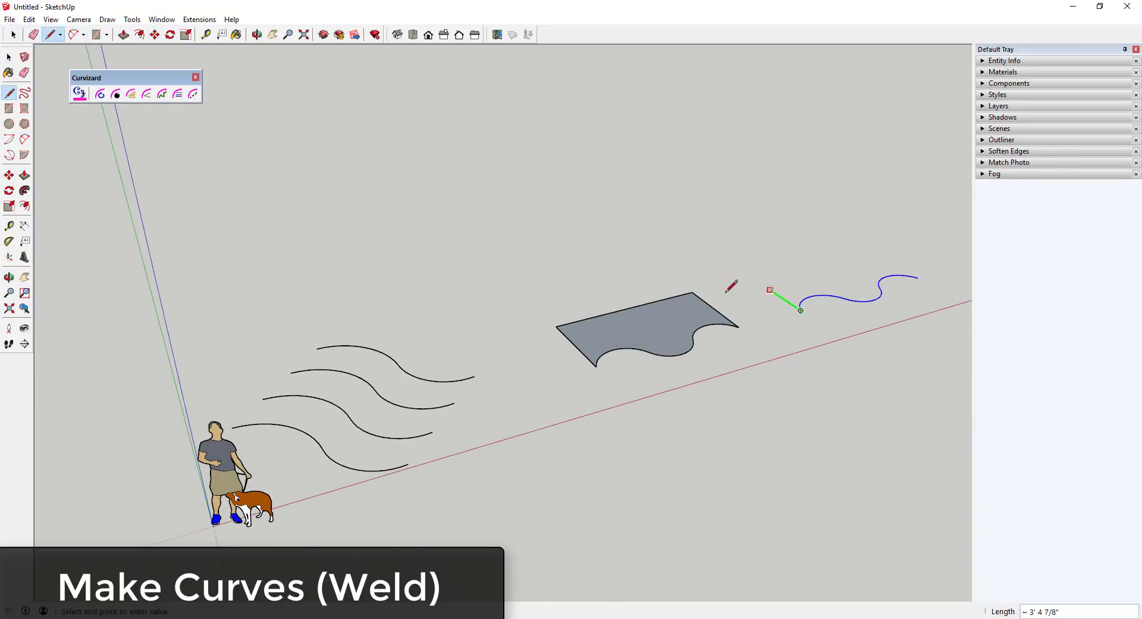
click(752, 277)
click(864, 248)
click(918, 278)
Extrude the first wavy-edged face upward into a solid with Push/Pull
key(p)
drag(661, 324, 650, 234)
mouse_move(651, 234)
middle_down()
mouse_move(681, 268)
mouse_move(436, 235)
mouse_move(720, 423)
middle_up()
scroll(720, 423, down, 3)
scroll(702, 357, up, 4)
key(space)
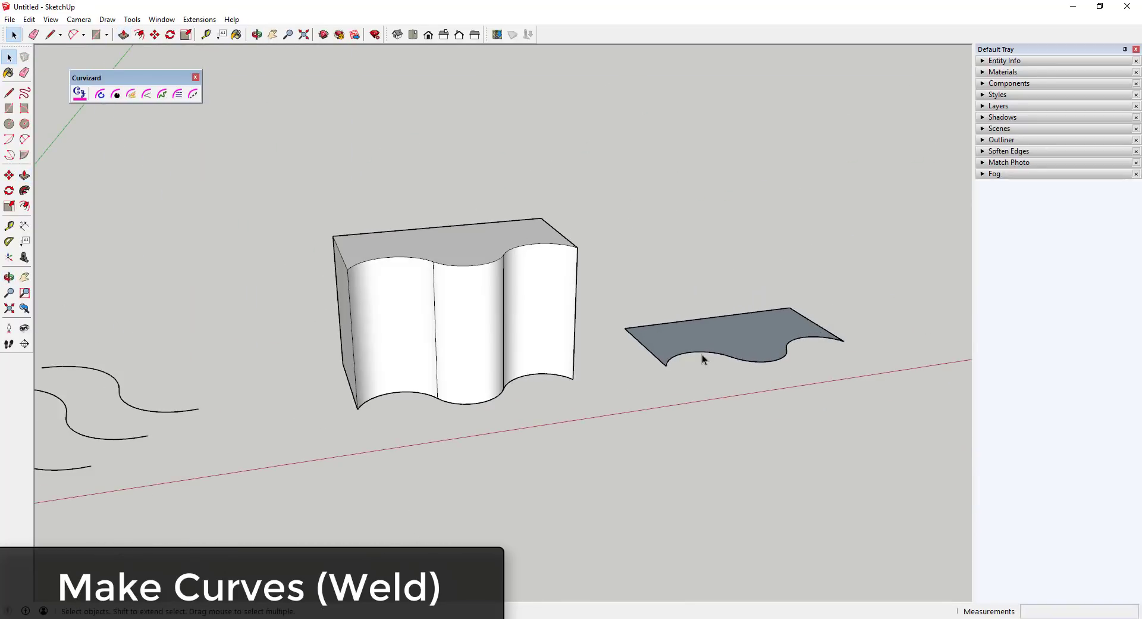
Weld the arcs along the second face's wavy edge into one curve with Make Curves
shift+click(755, 362)
shift+click(794, 344)
click(100, 94)
key(Return)
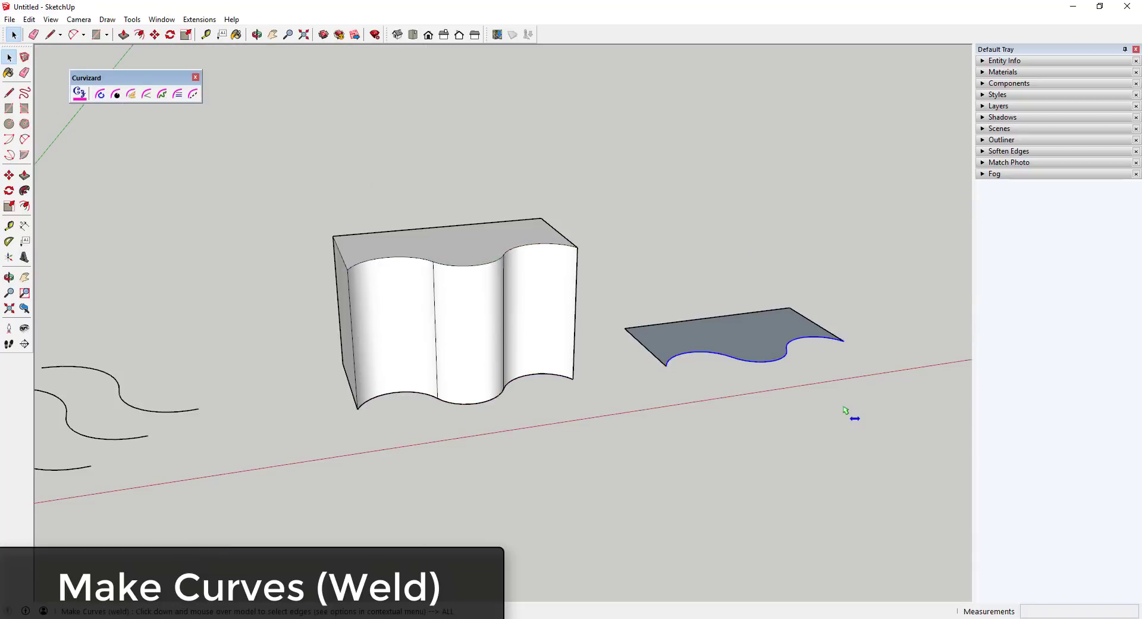
Extrude the face with the welded wavy edge upward into a solid with Push/Pull
key(p)
click(739, 340)
click(689, 234)
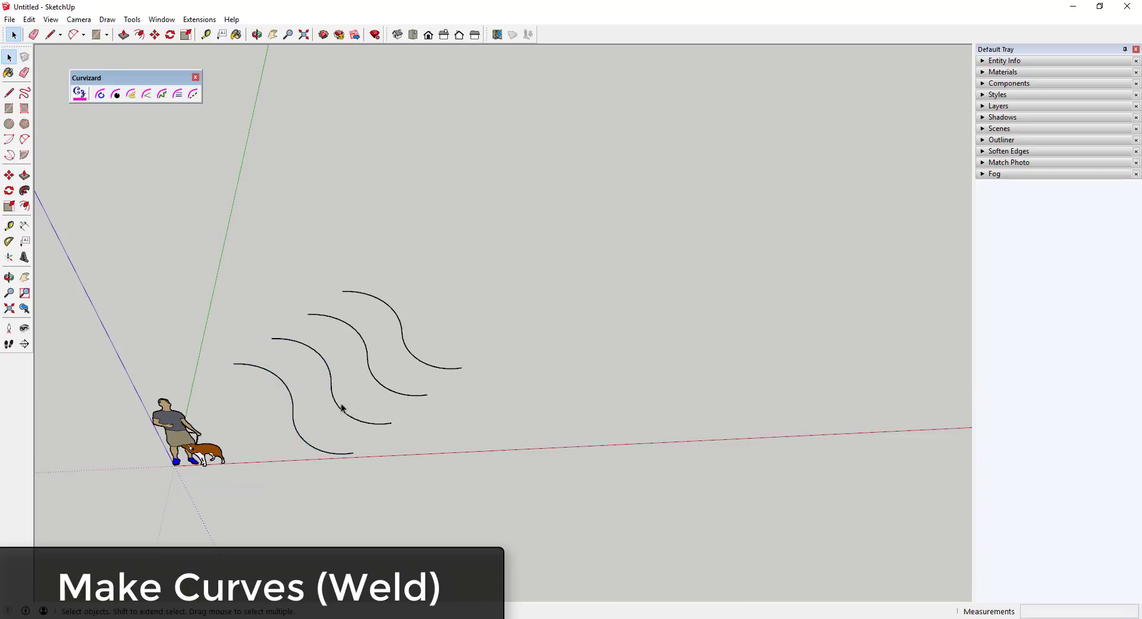
Weld all four S-curves in one Make Curves operation and select one of them to check it
drag(219, 228, 501, 487)
click(102, 97)
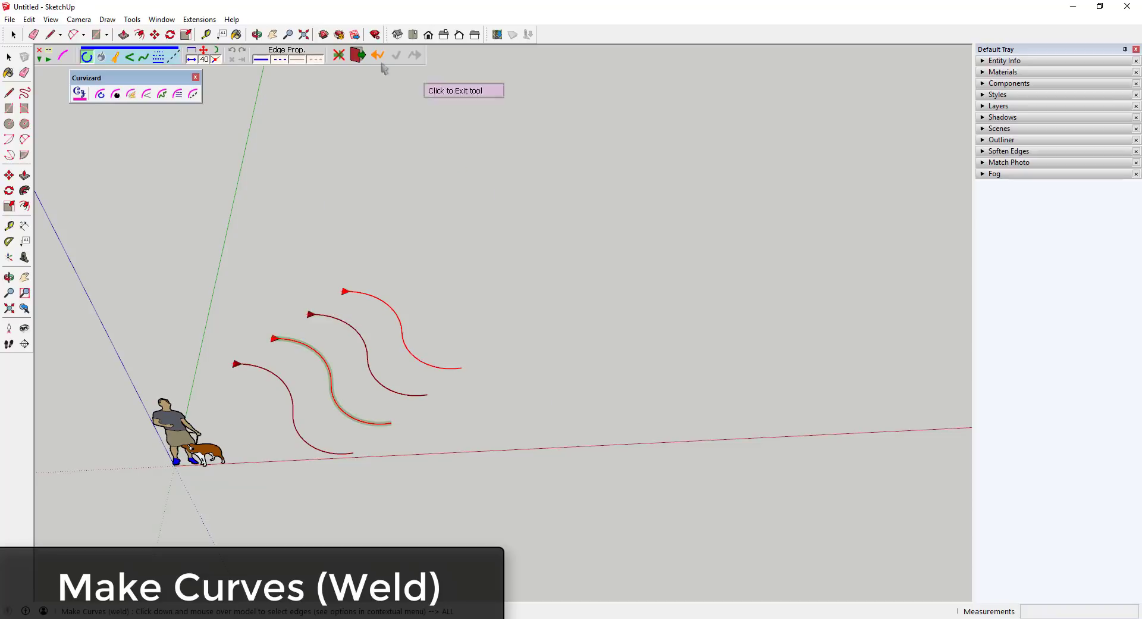
click(356, 63)
click(426, 361)
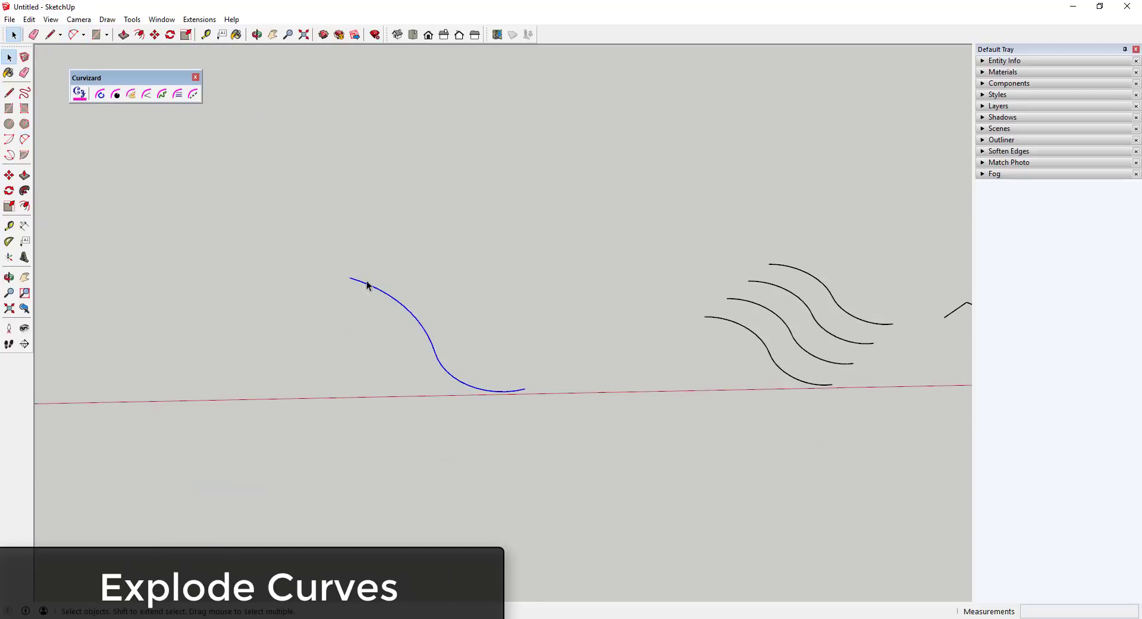
Show Entity Info, explode the standalone S-curve into separate edges with Explode Curves, and select one edge to check it
click(984, 61)
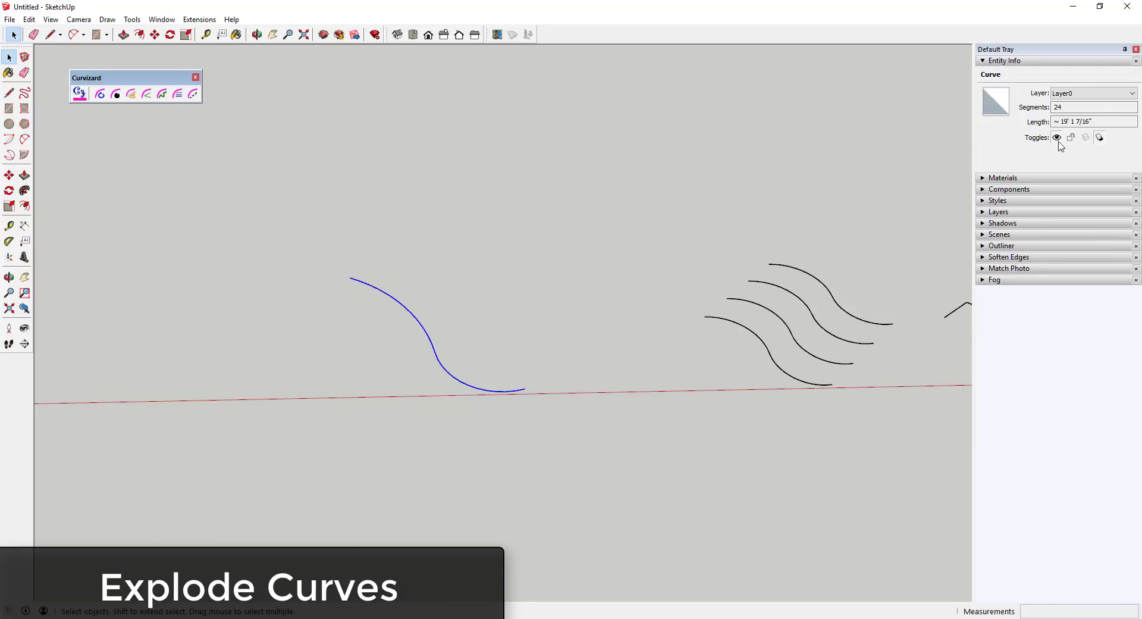
click(115, 93)
scroll(452, 351, up, 4)
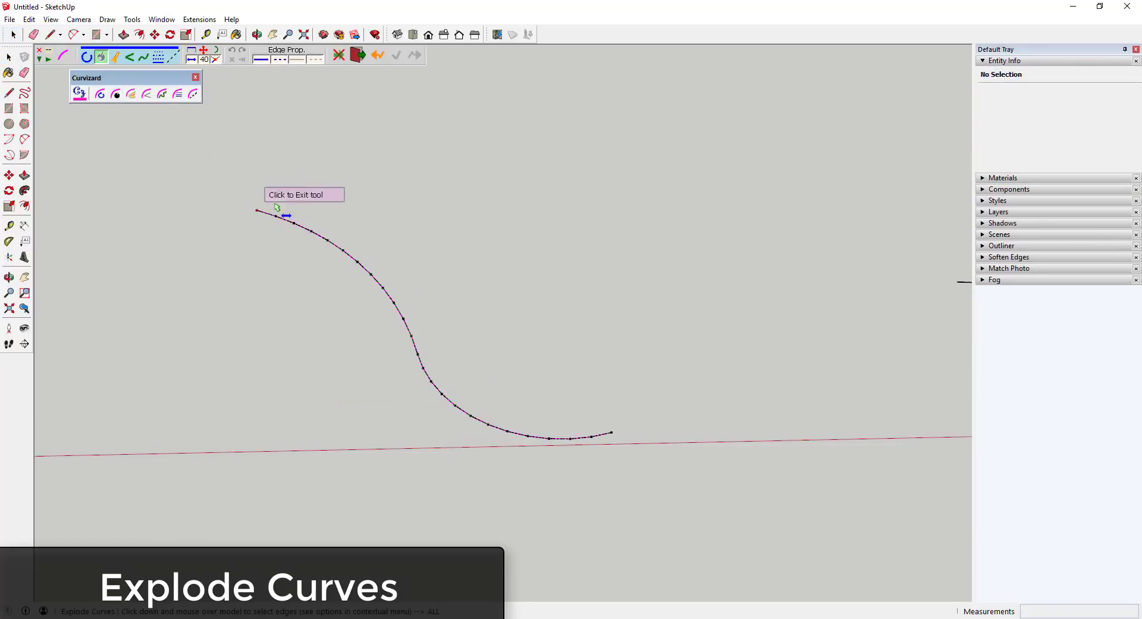
click(482, 107)
scroll(350, 337, down, 2)
click(358, 351)
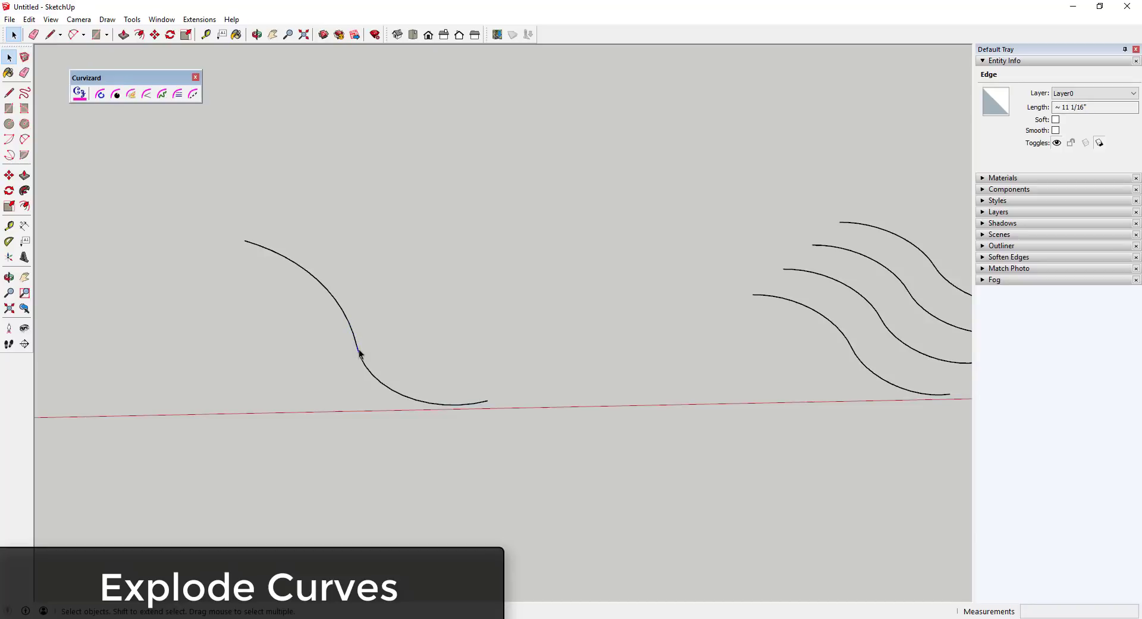
Explode the curves inside the group of four S-curves and open the group to check a segment of the lower curve
scroll(416, 333, down, 3)
click(605, 322)
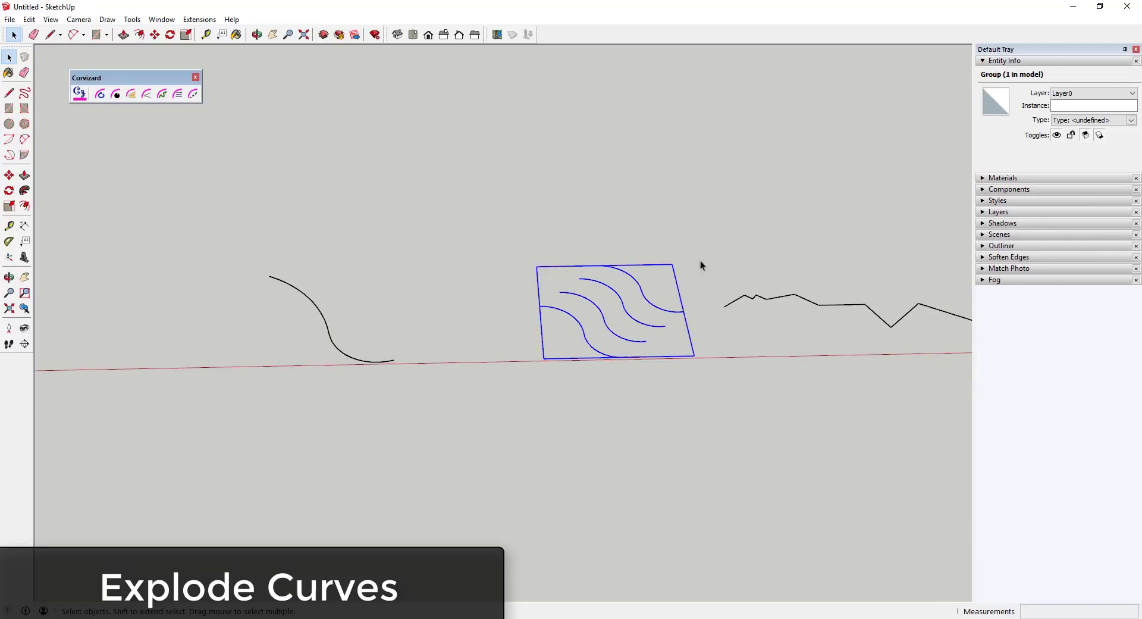
click(115, 94)
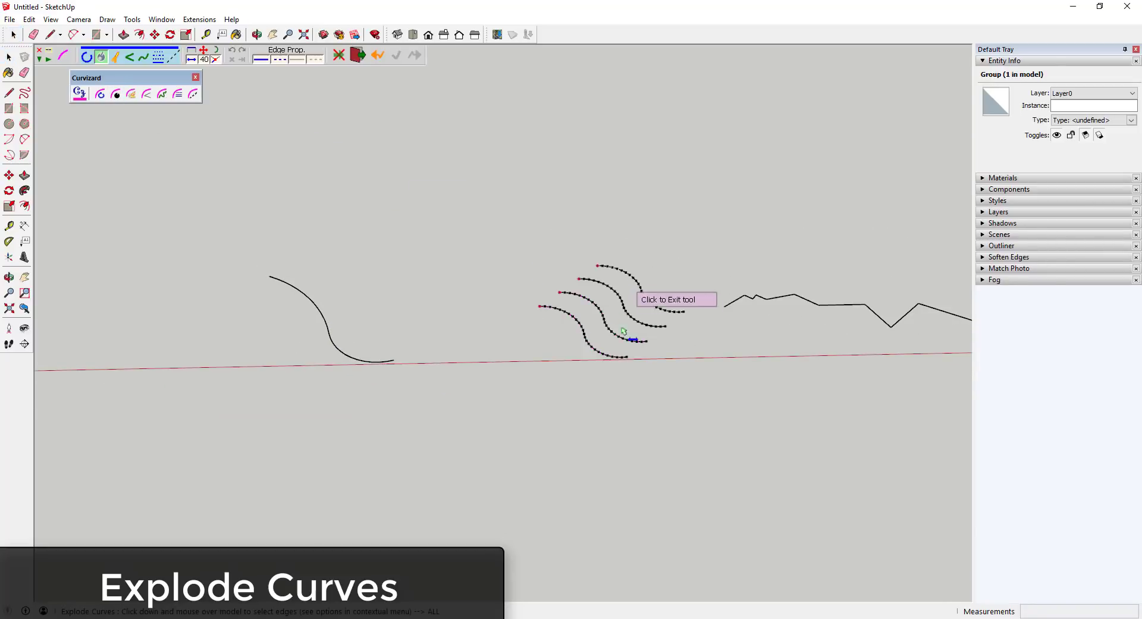
click(653, 375)
click(582, 326)
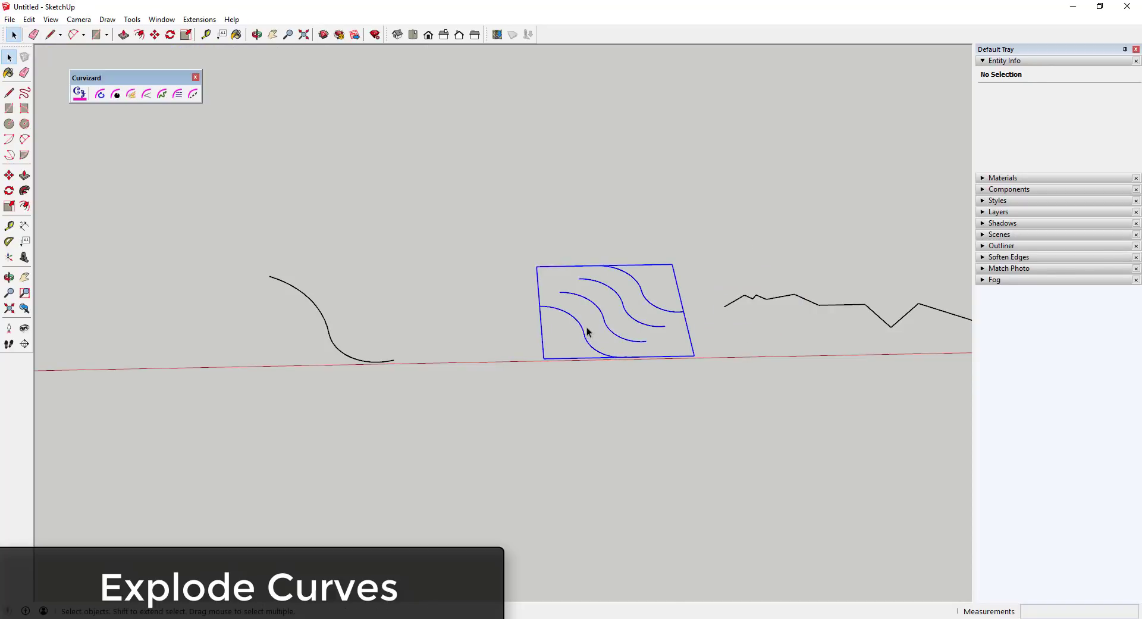
scroll(581, 324, up, 1)
scroll(581, 324, up, 2)
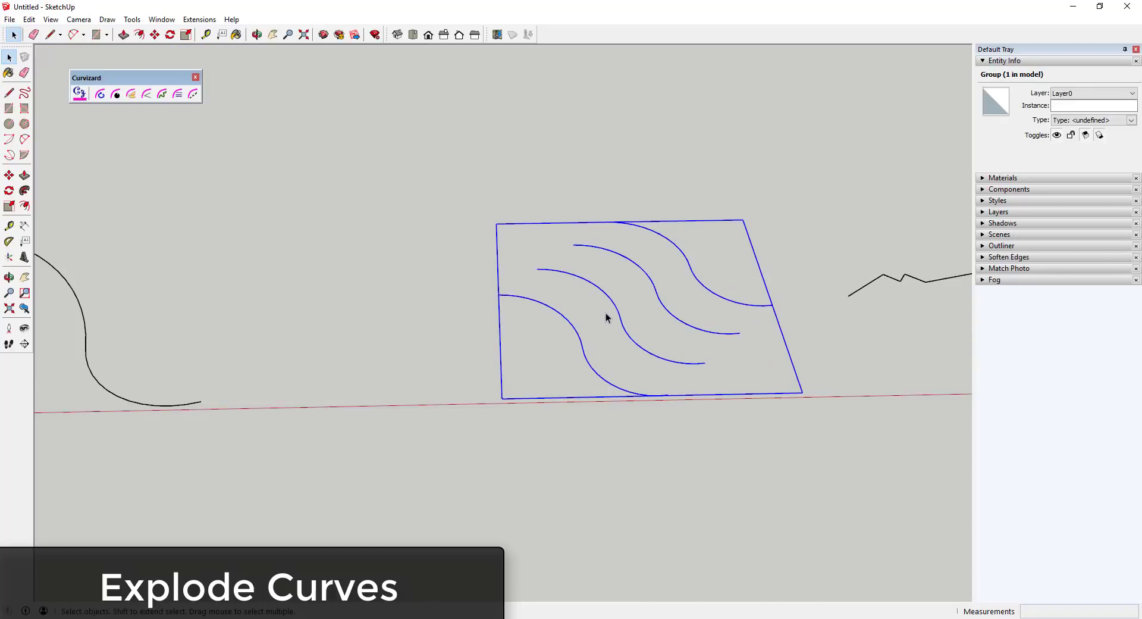
double_click(568, 325)
click(568, 325)
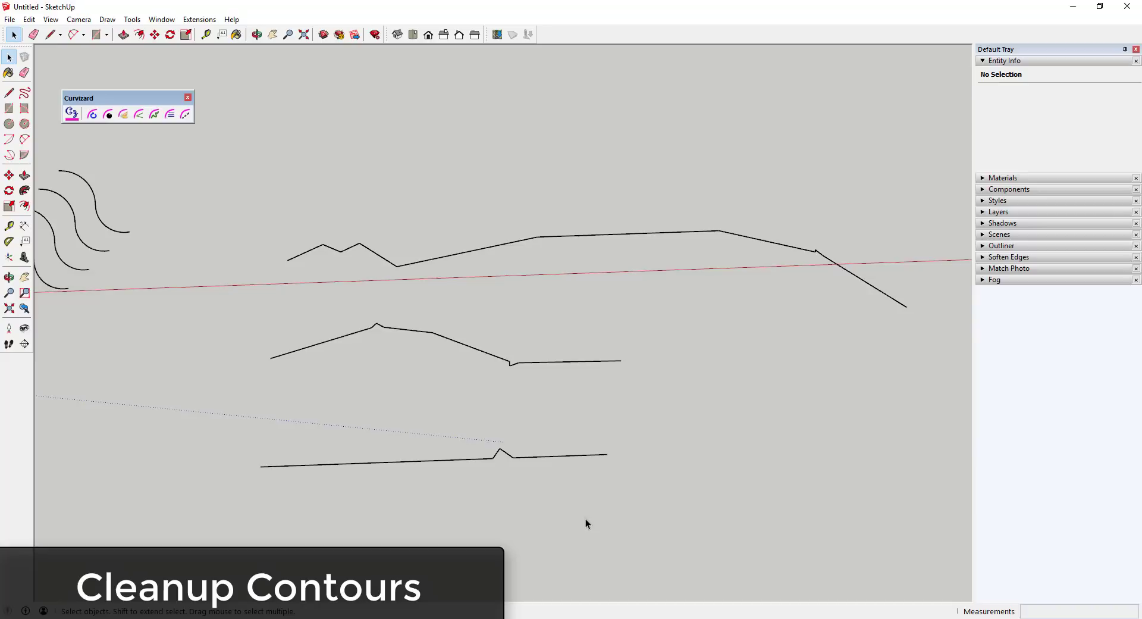
Remove the small peak from the lowest straight line with Cleanup Contours
drag(213, 408, 678, 519)
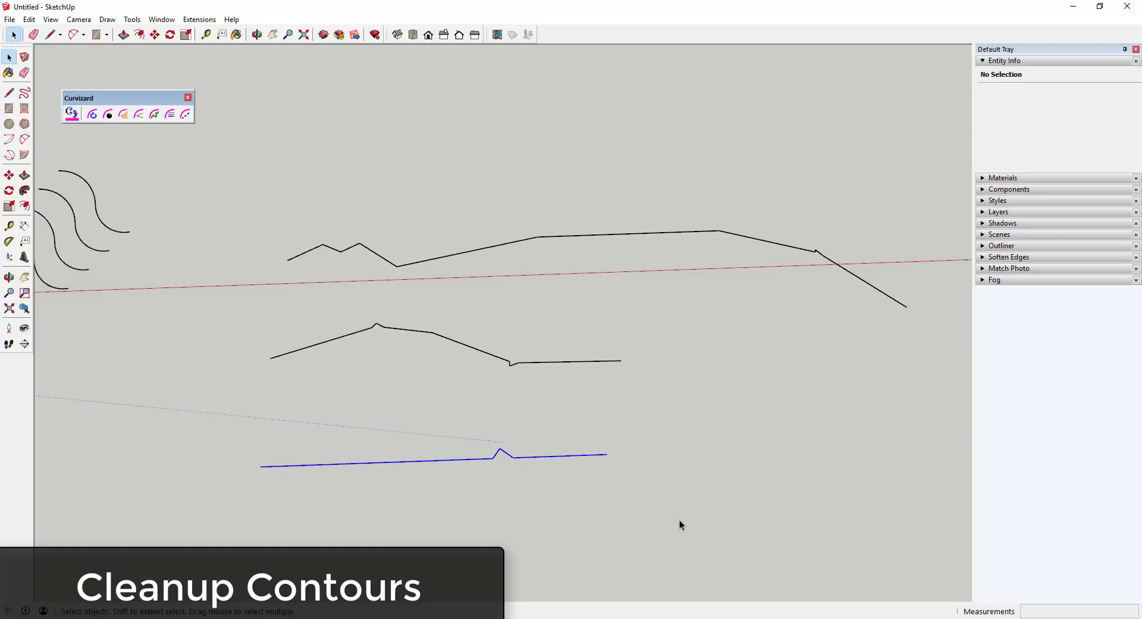
click(124, 114)
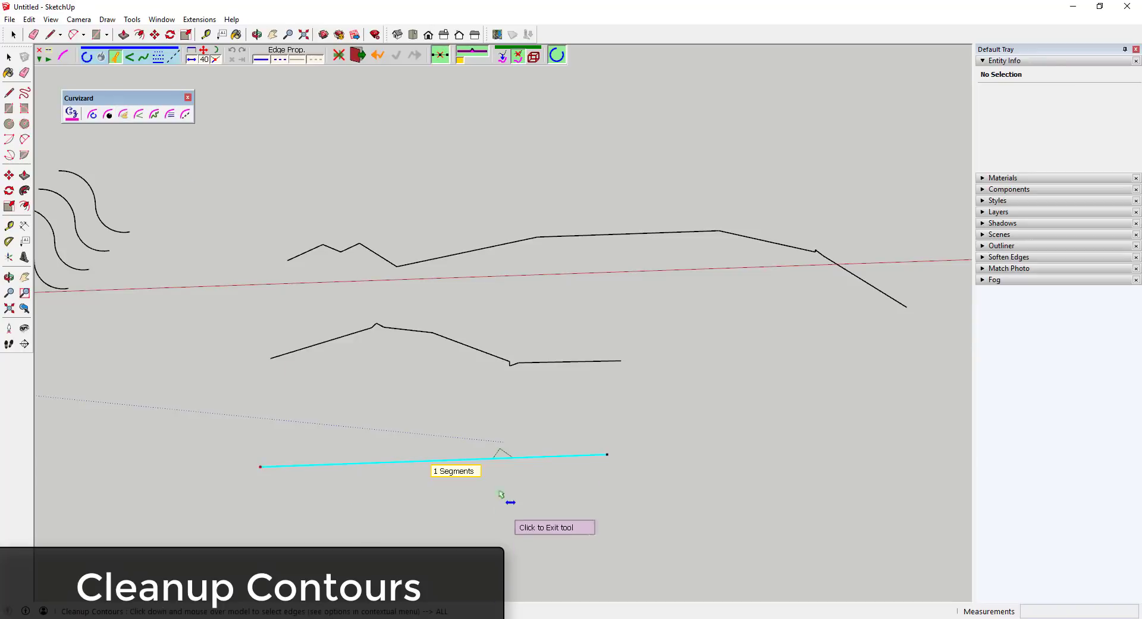
click(524, 457)
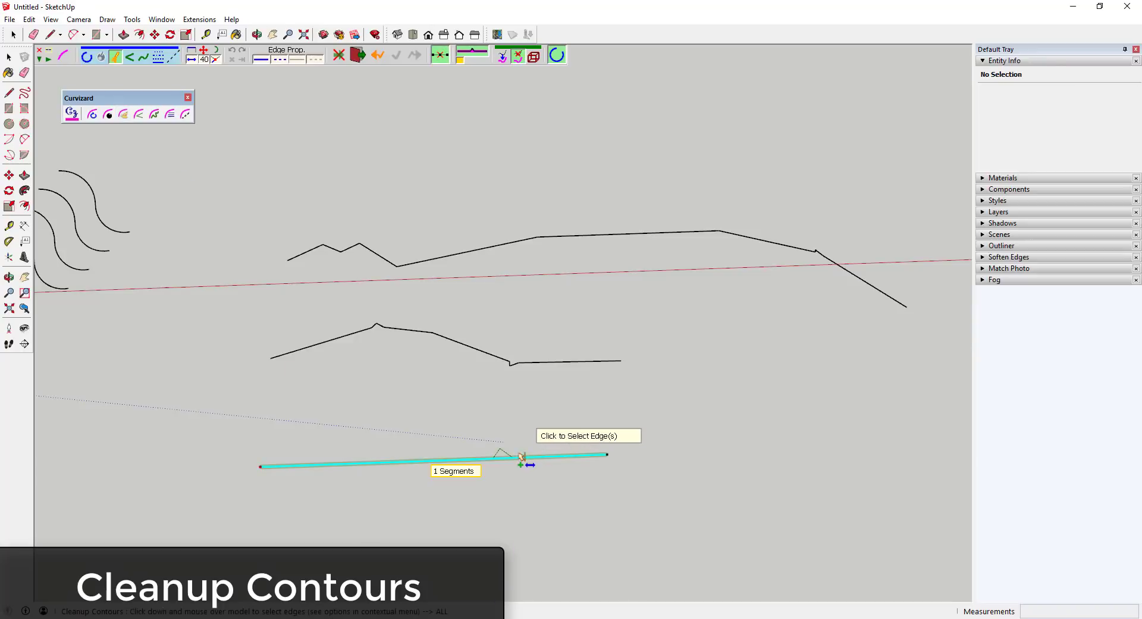
click(667, 443)
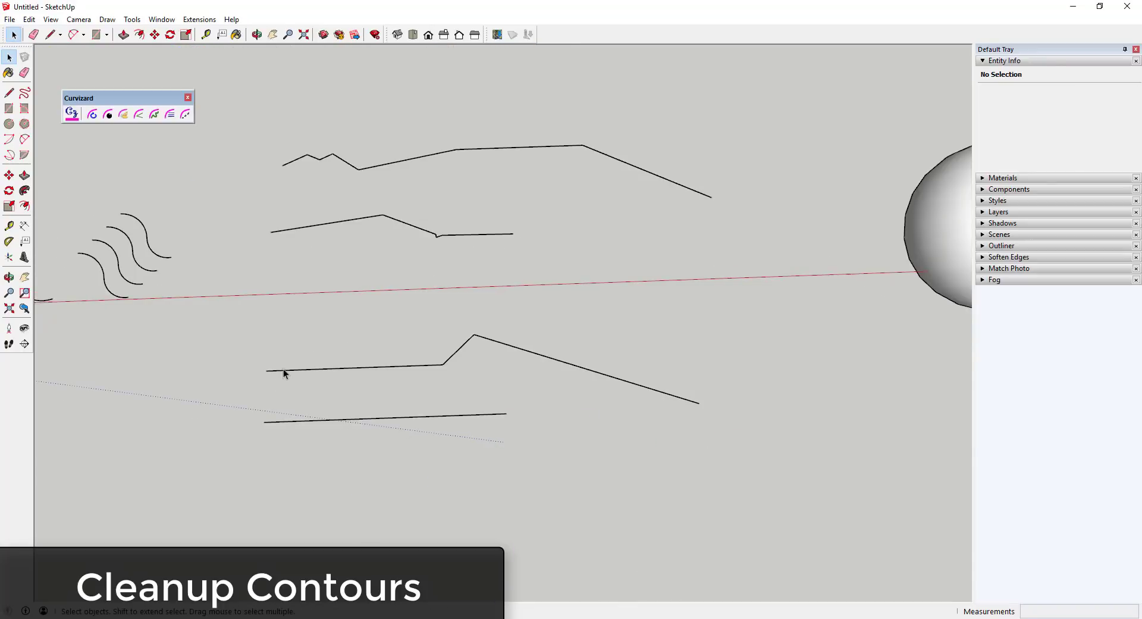
Check the collinear segments of the bent line below the red axis and run Cleanup Contours on the whole line
click(291, 370)
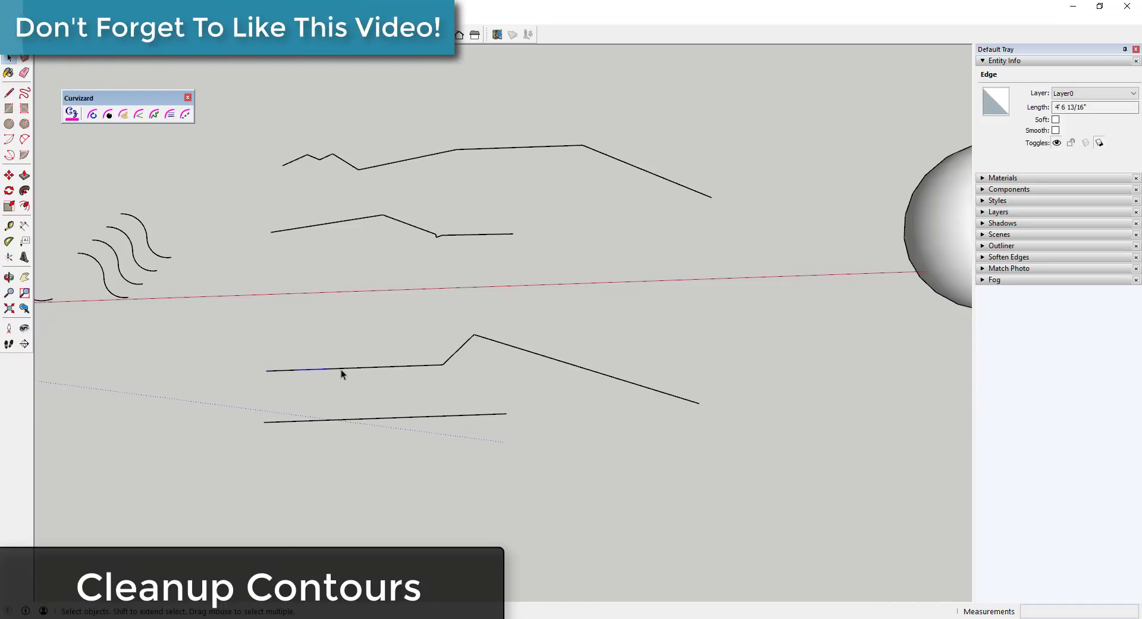
click(356, 369)
click(410, 367)
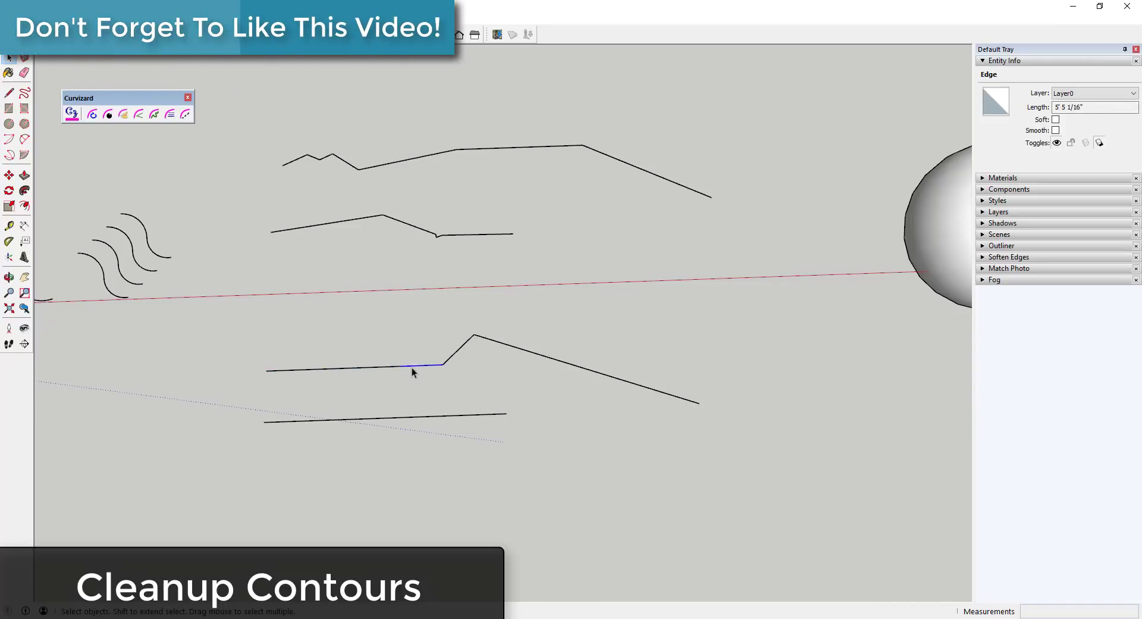
drag(222, 313, 719, 409)
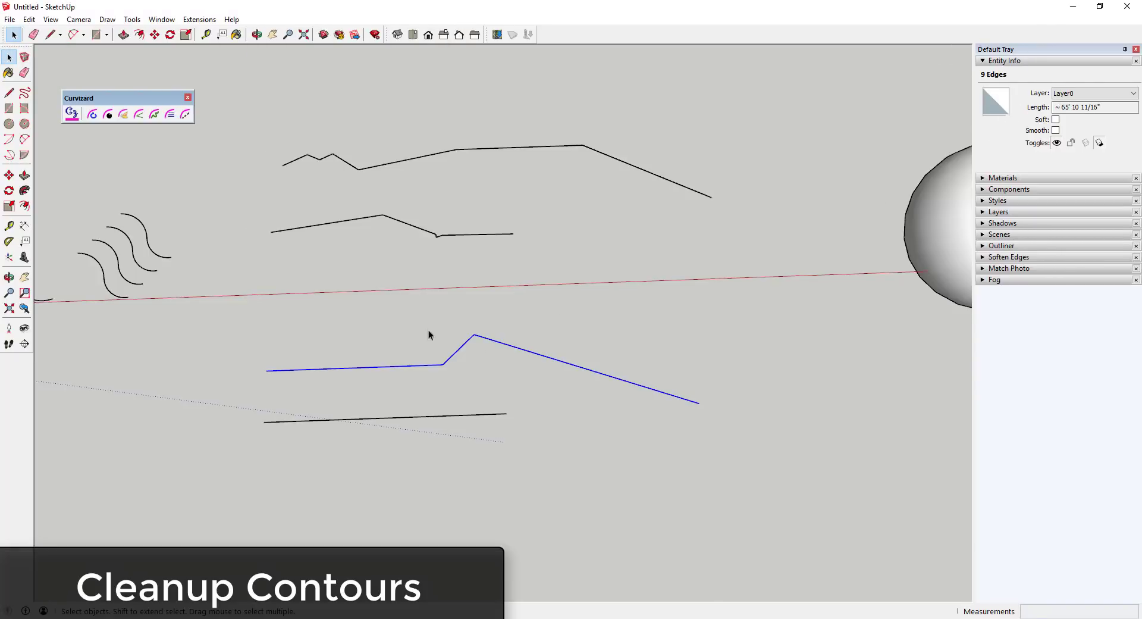
click(124, 116)
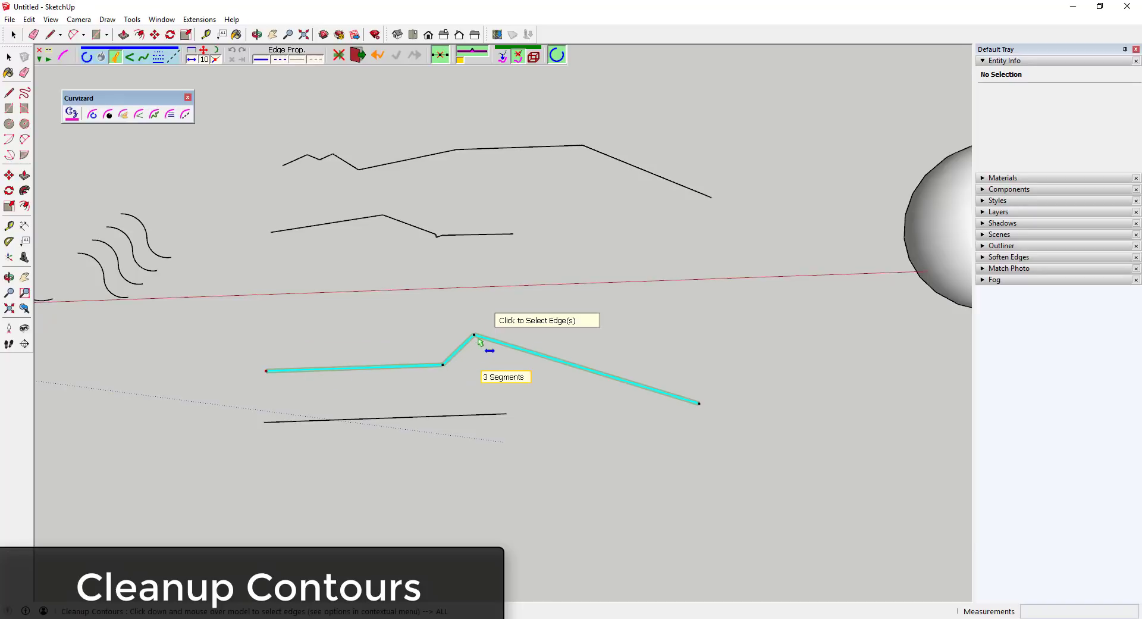
Compare the bent line's cleanup with the ignore-collinear-edges option off and on, apply it with the option on, and select the result
click(440, 55)
mouse_move(269, 349)
mouse_down()
mouse_move(293, 368)
mouse_move(438, 364)
mouse_move(503, 343)
mouse_move(656, 385)
mouse_up()
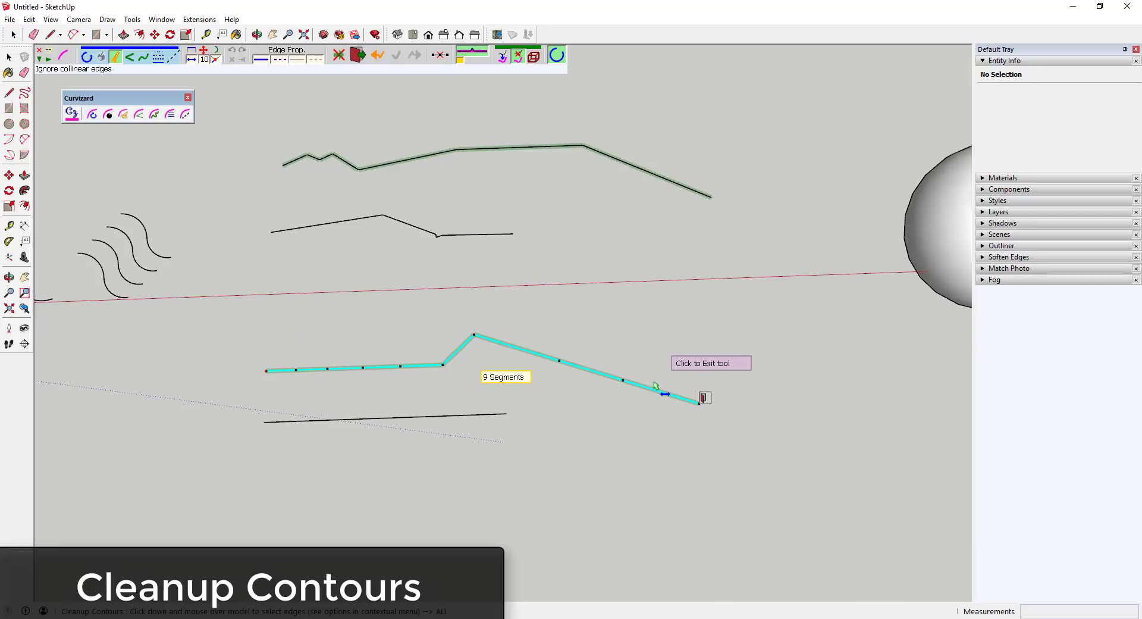
click(438, 57)
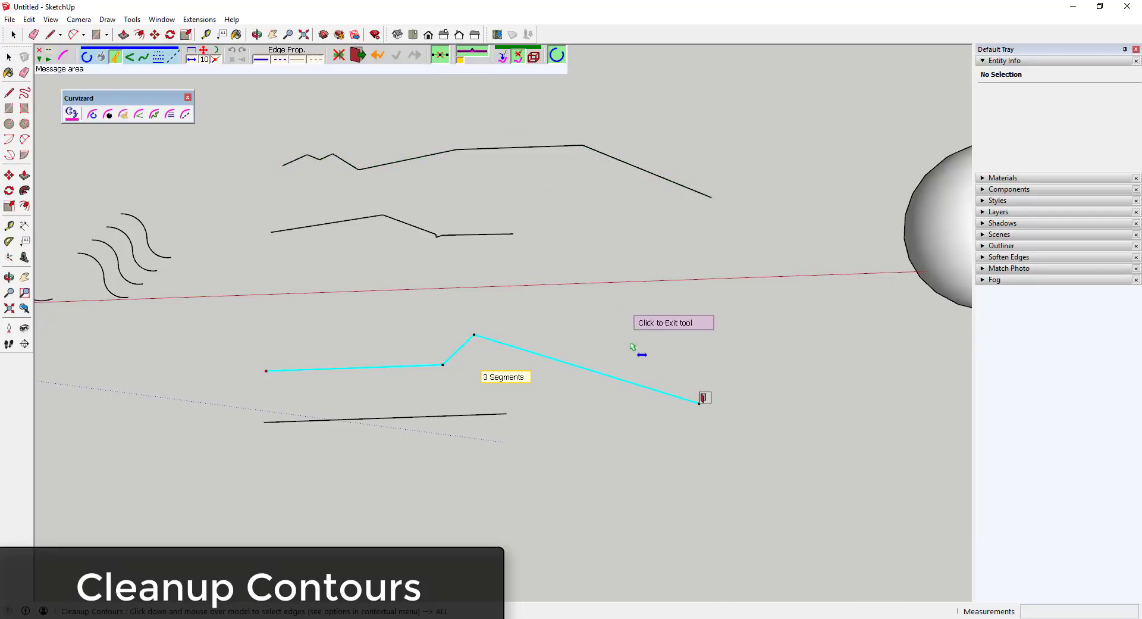
click(427, 388)
drag(219, 327, 709, 411)
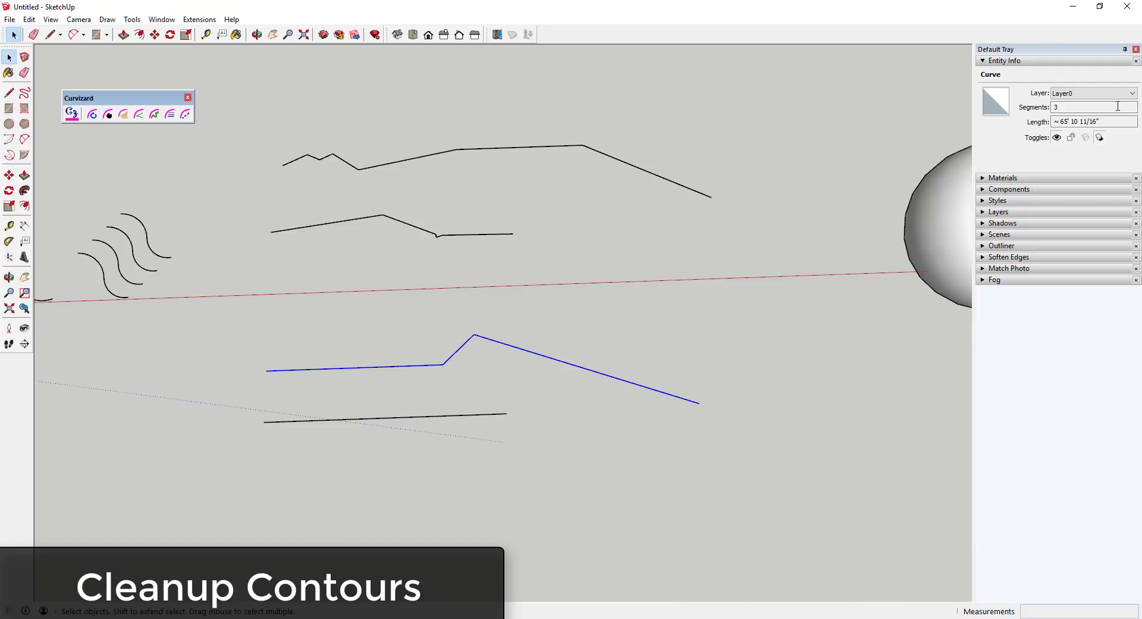
Run Cleanup Contours on the middle kinked line and on the long jagged line that crosses the red axis
drag(245, 316, 671, 395)
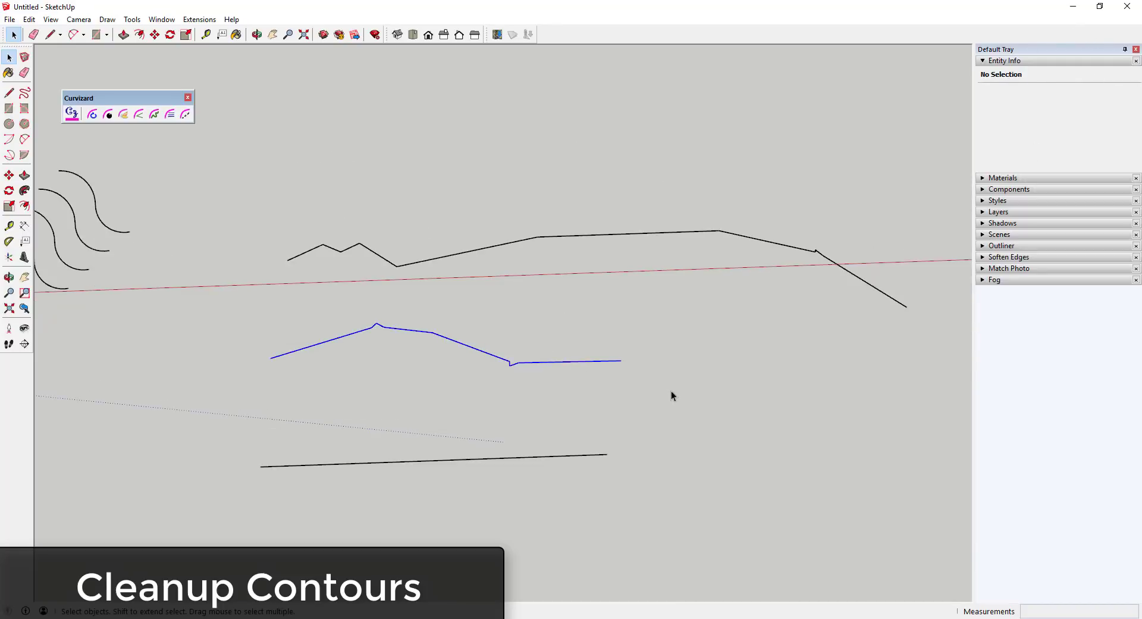
click(123, 114)
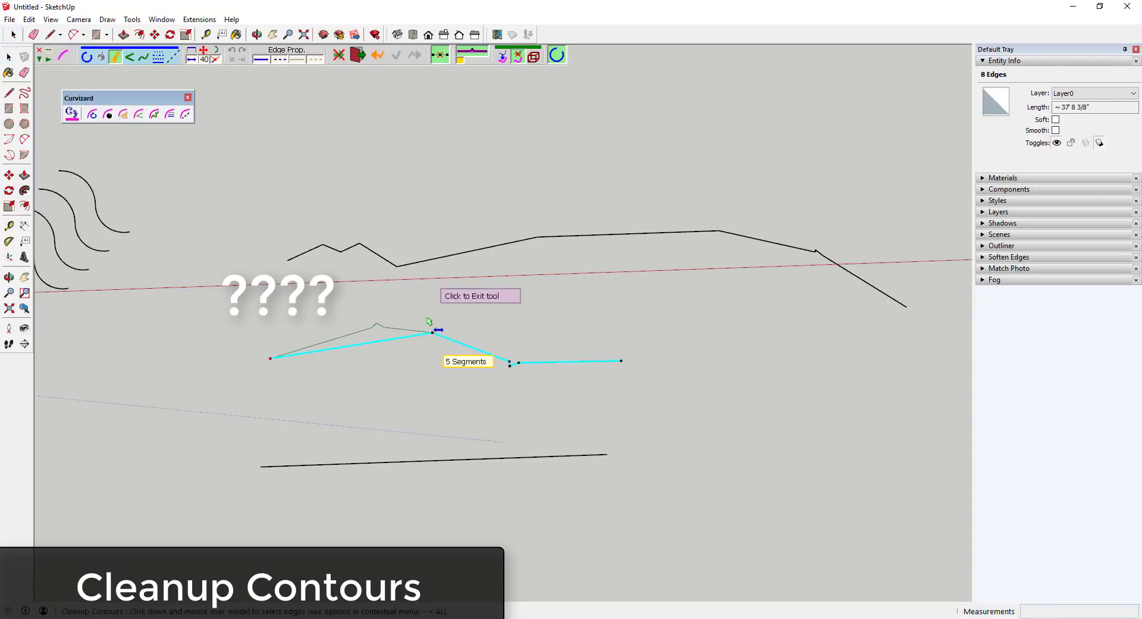
click(655, 392)
drag(266, 209, 924, 313)
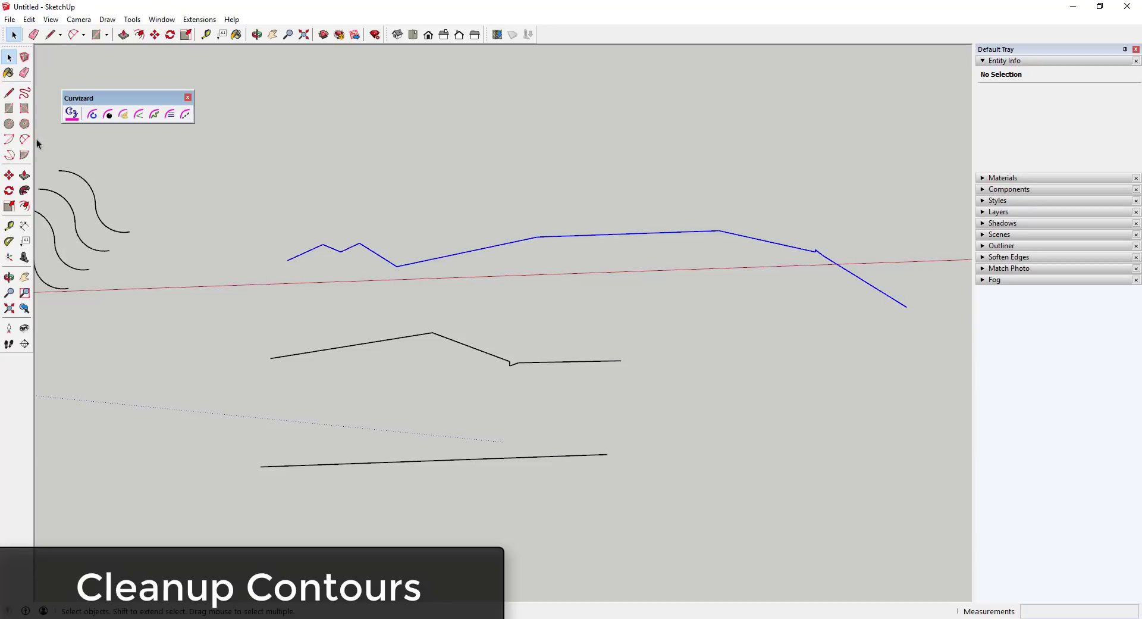
click(123, 114)
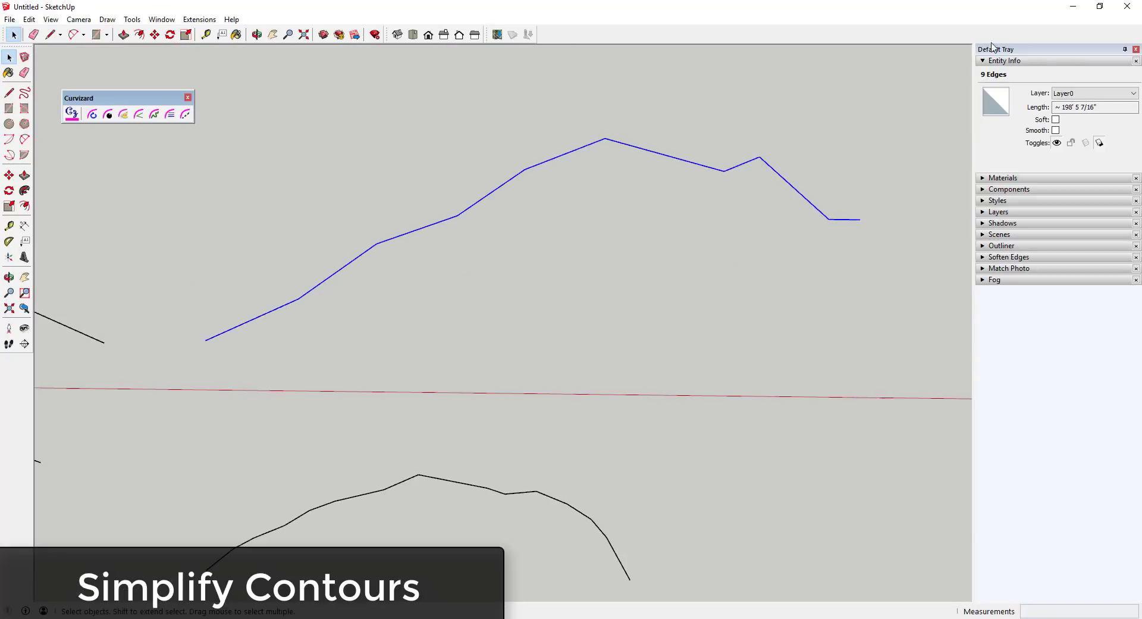
Run Simplify Contours on the long rising line and on the arched line on the other side of the red axis
click(138, 114)
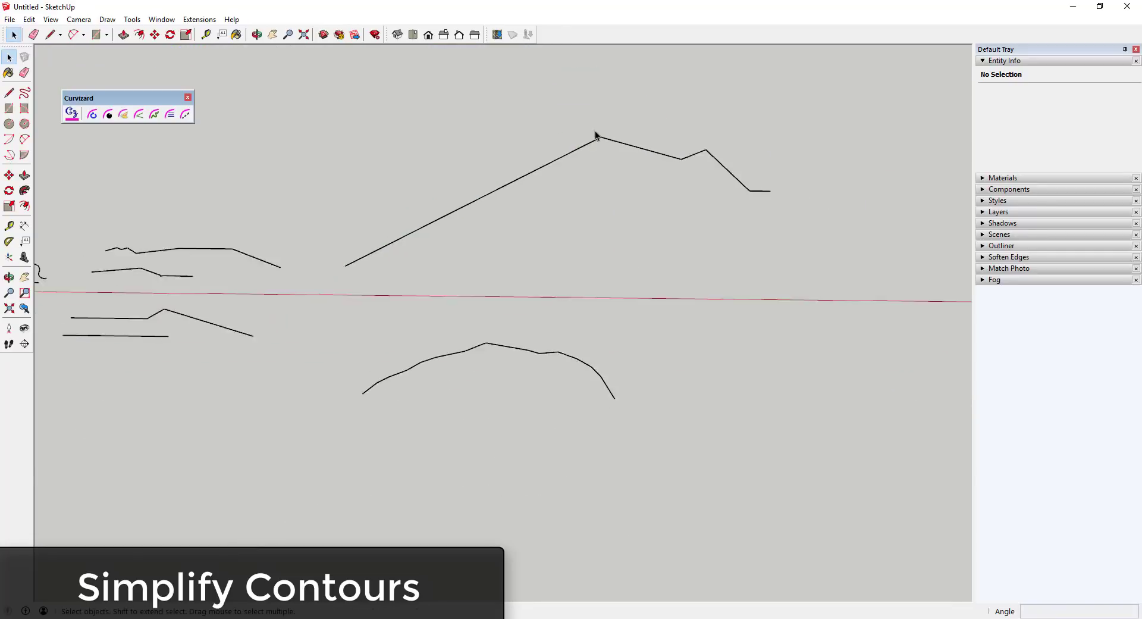
scroll(567, 298, up, 3)
drag(273, 189, 759, 366)
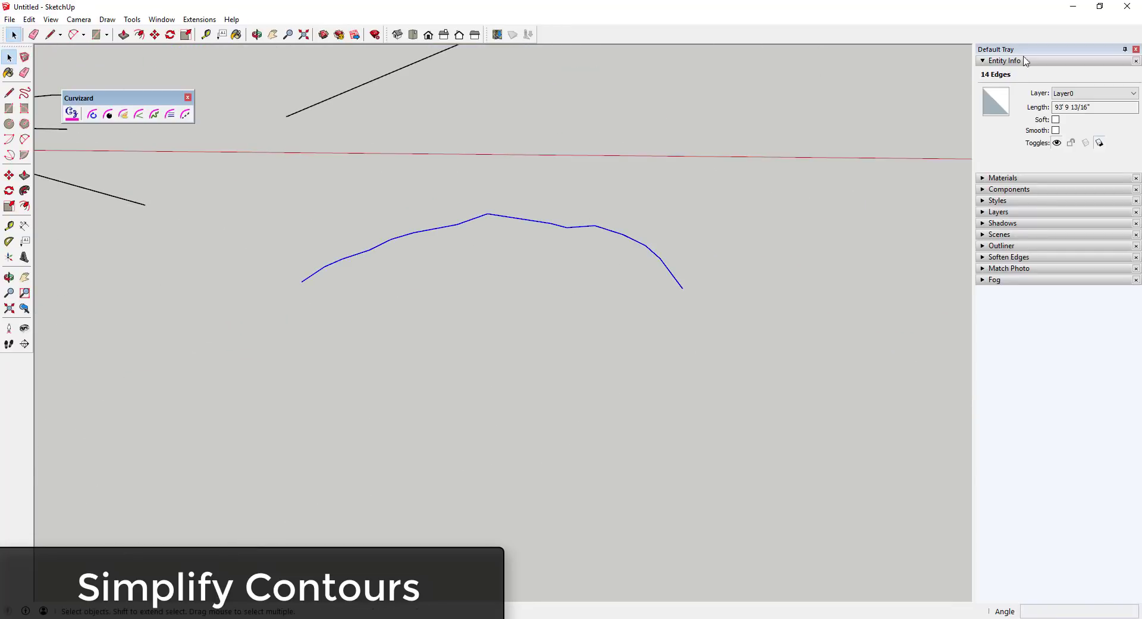
click(139, 114)
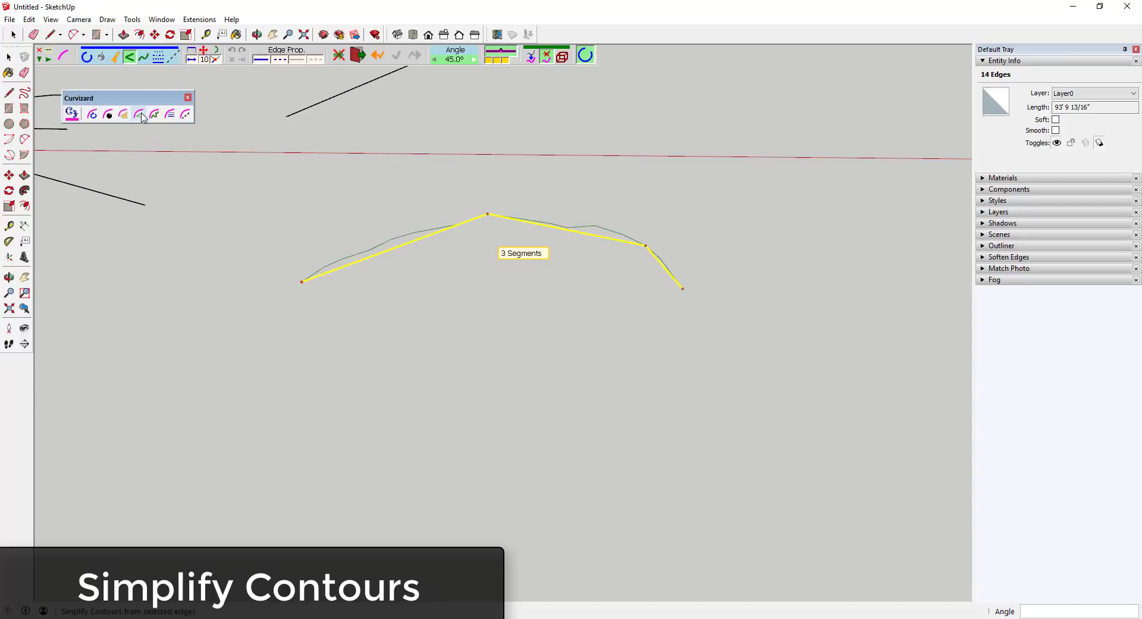
Preview the arched line's simplification with the maximum angle set to 12° and 24°
click(435, 63)
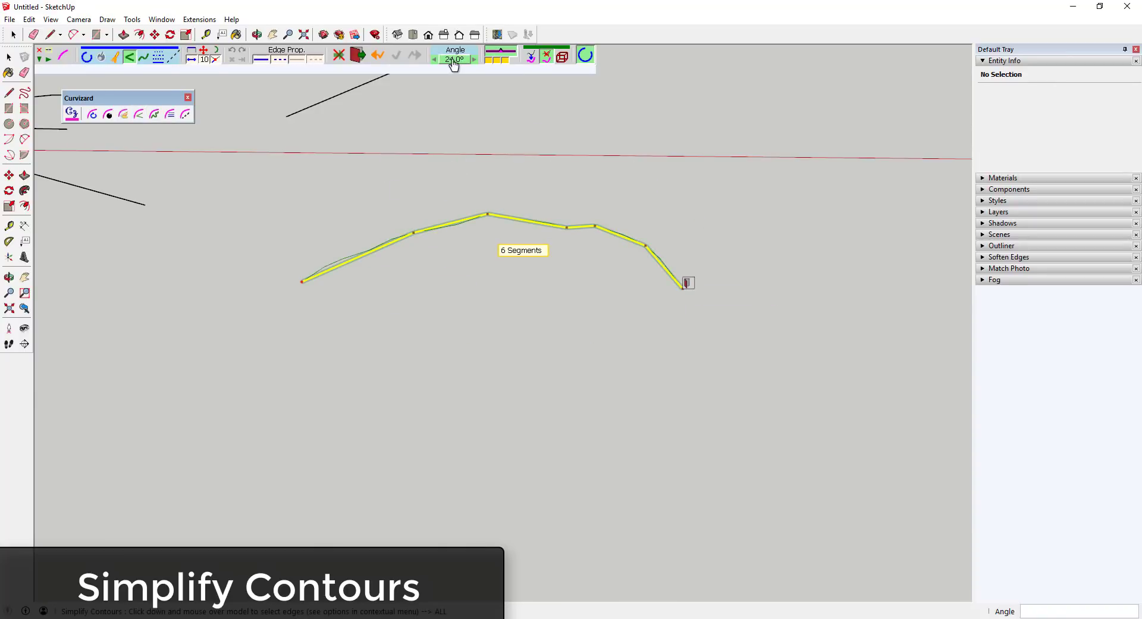
click(454, 60)
text(12)
key(Return)
click(455, 61)
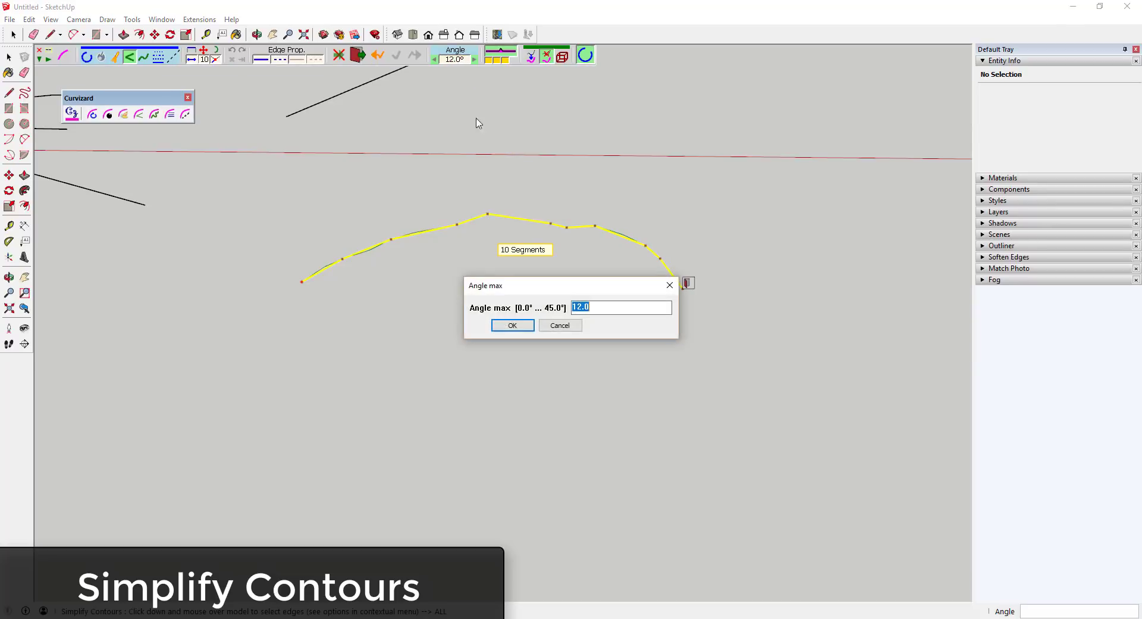
key(Return)
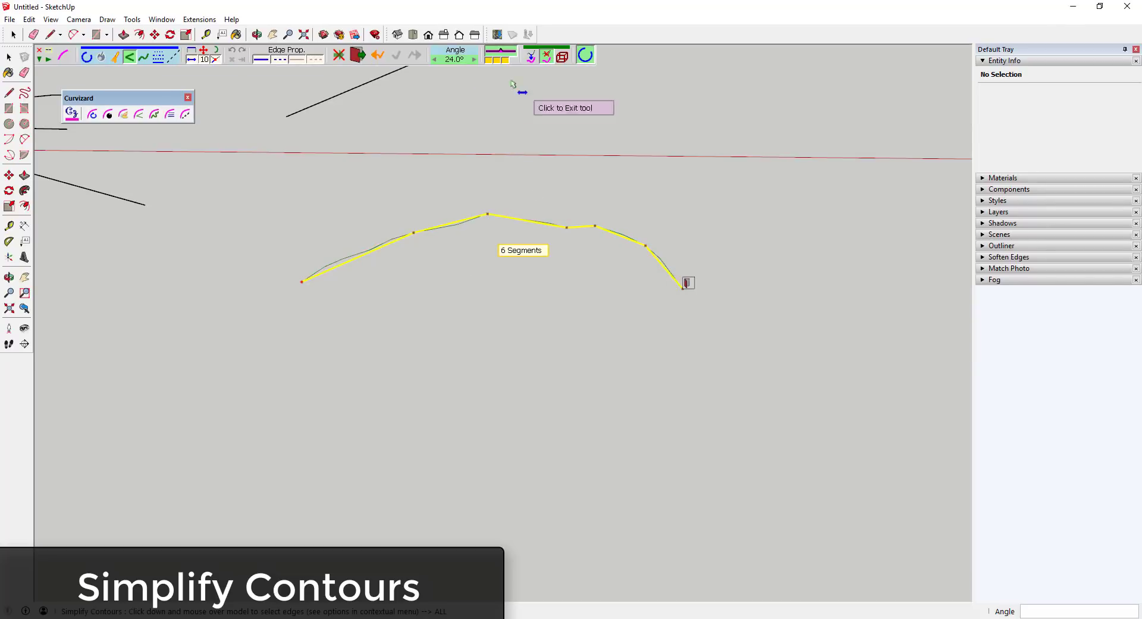
Set the maximum angle to 45° and apply Simplify Contours to the arched line
click(457, 60)
key(Return)
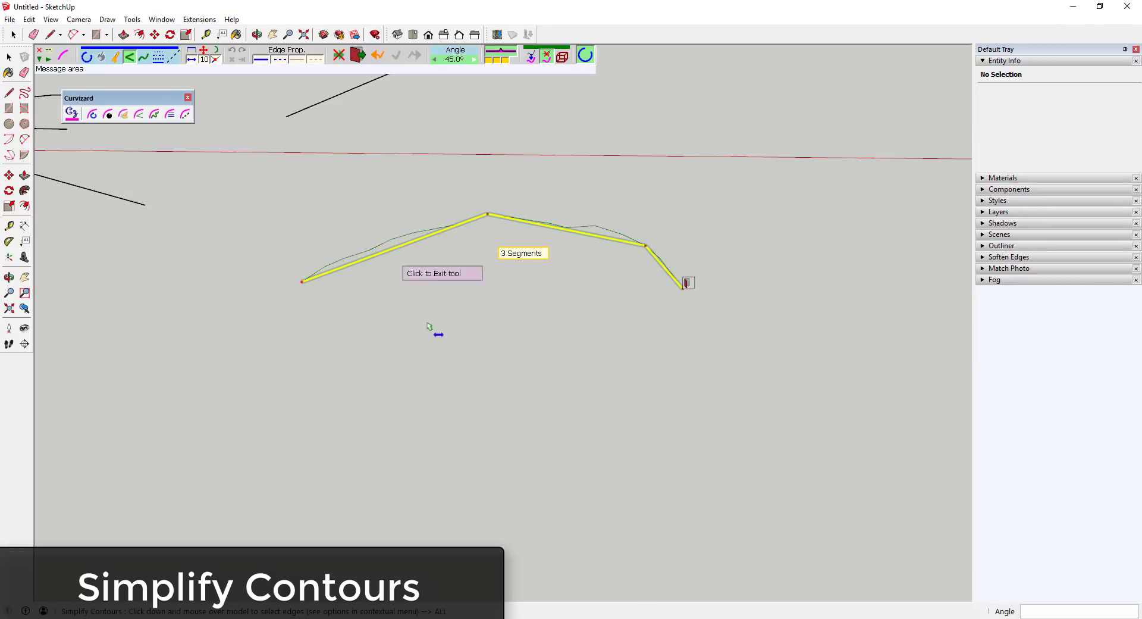
click(580, 243)
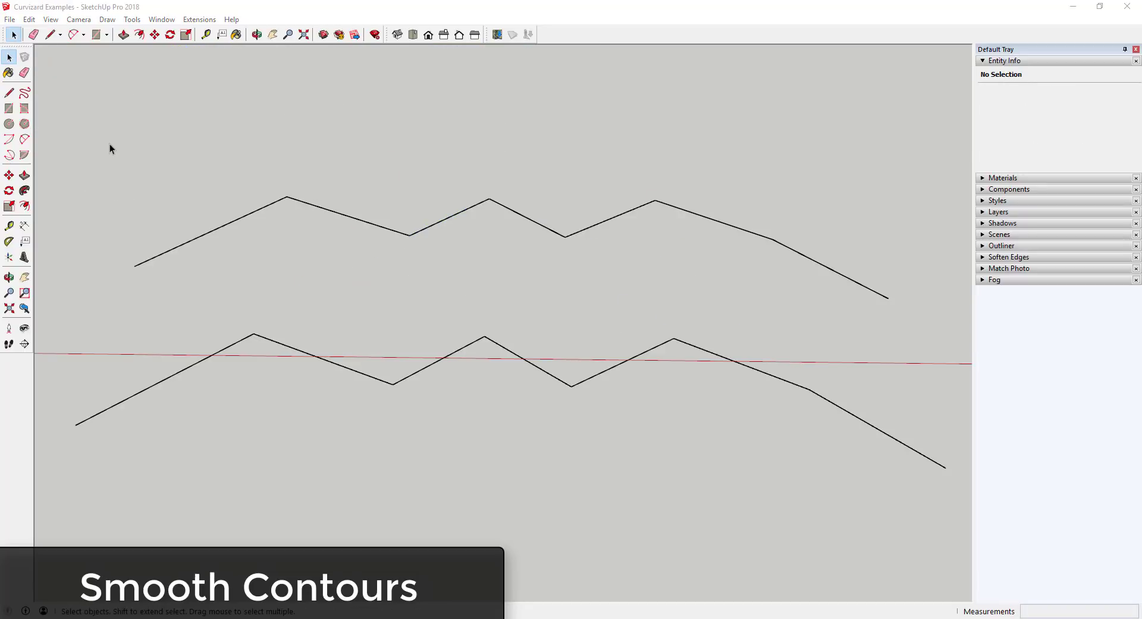
Run Smooth Contours on the zigzag line clear of the red axis, trying both methods and keeping the one that cuts across the corners
drag(109, 144, 930, 321)
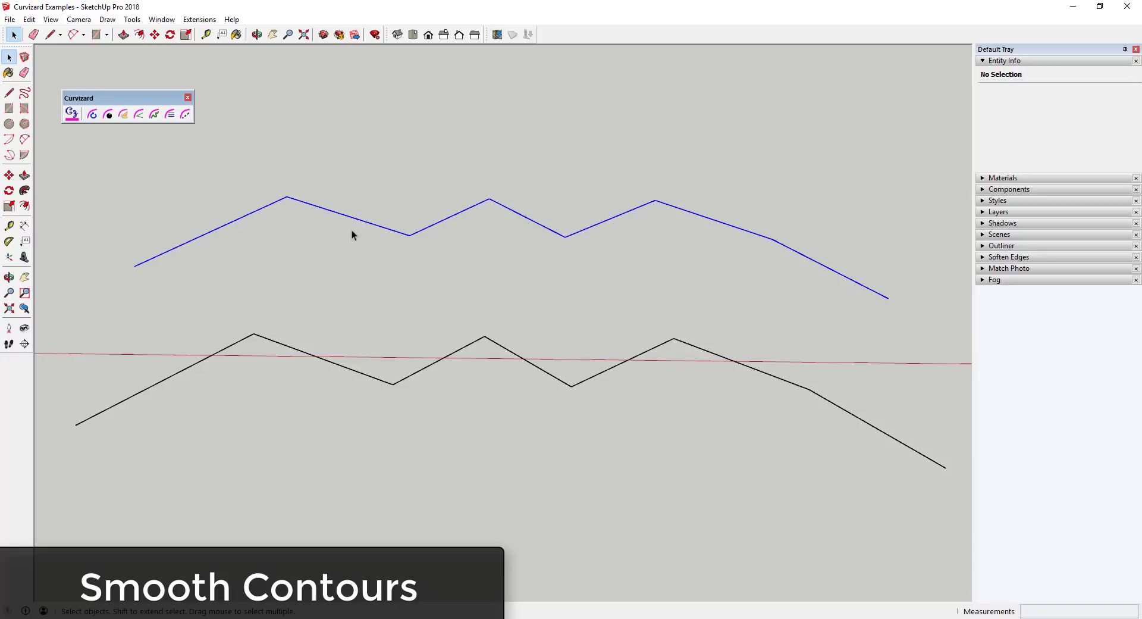
click(154, 115)
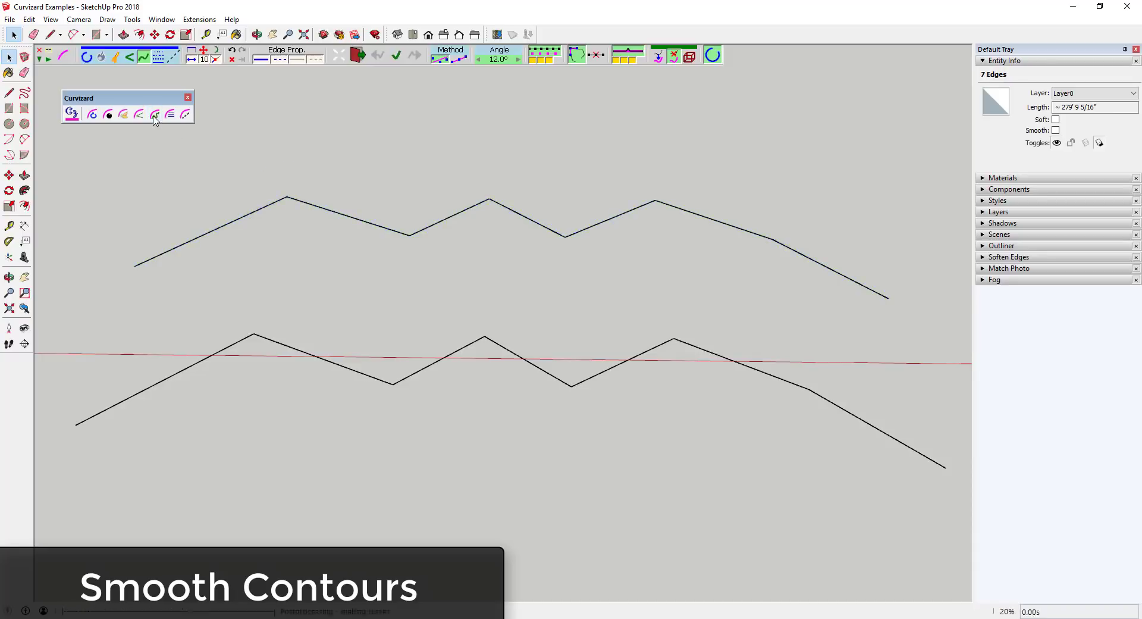
click(457, 60)
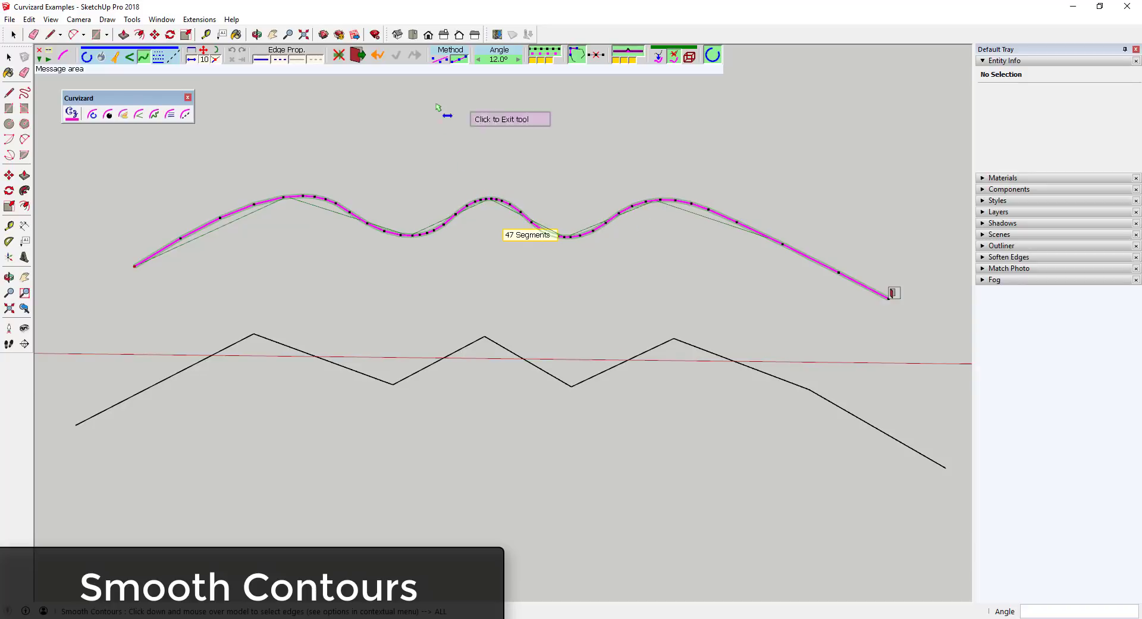
click(440, 59)
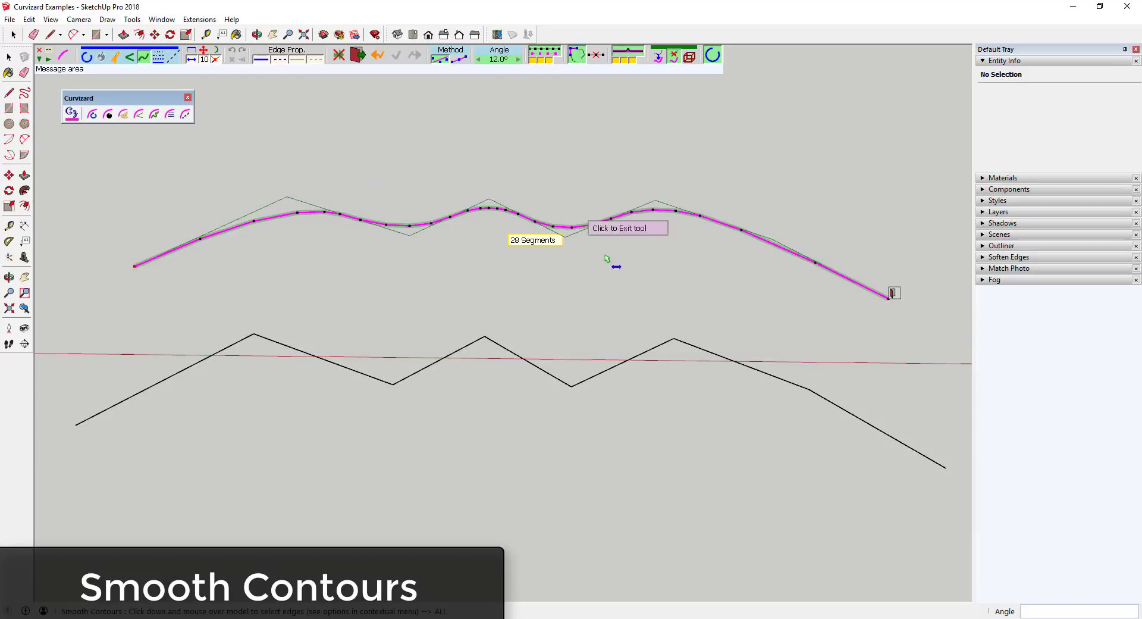
double_click(683, 276)
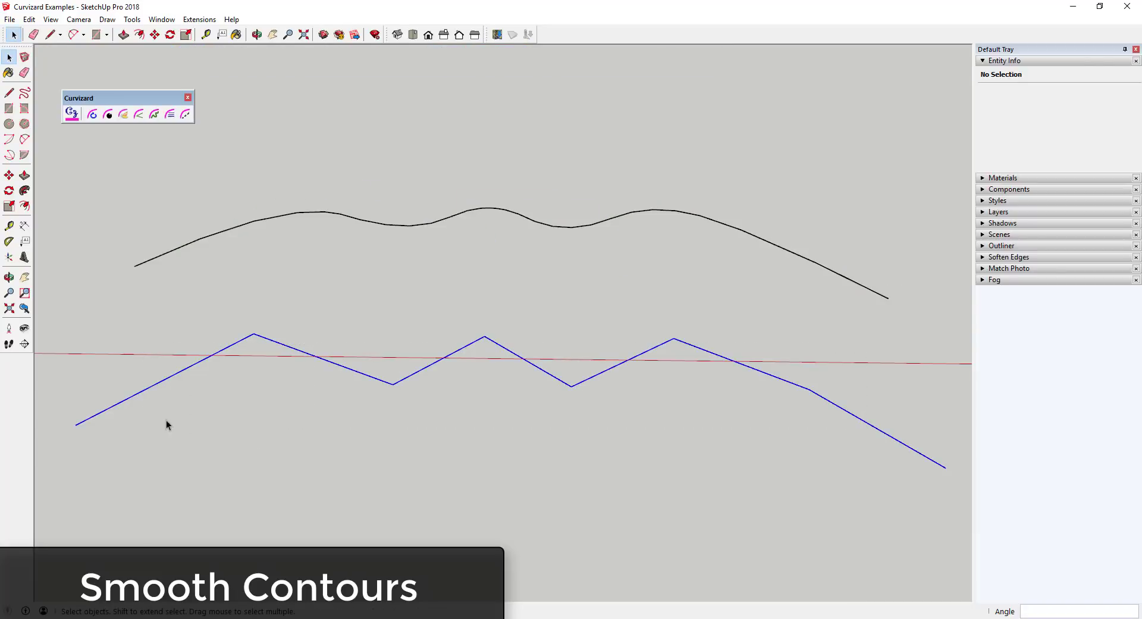
Run Smooth Contours on the zigzag line crossing the red axis and set its average angle to 45°
click(155, 114)
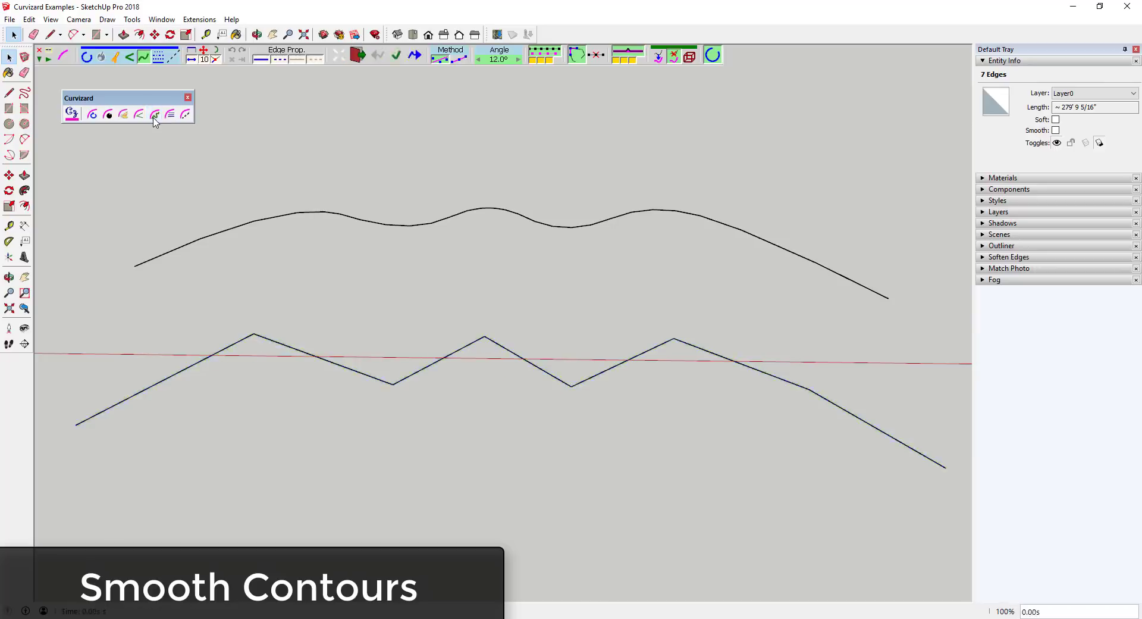
click(494, 61)
text(4)
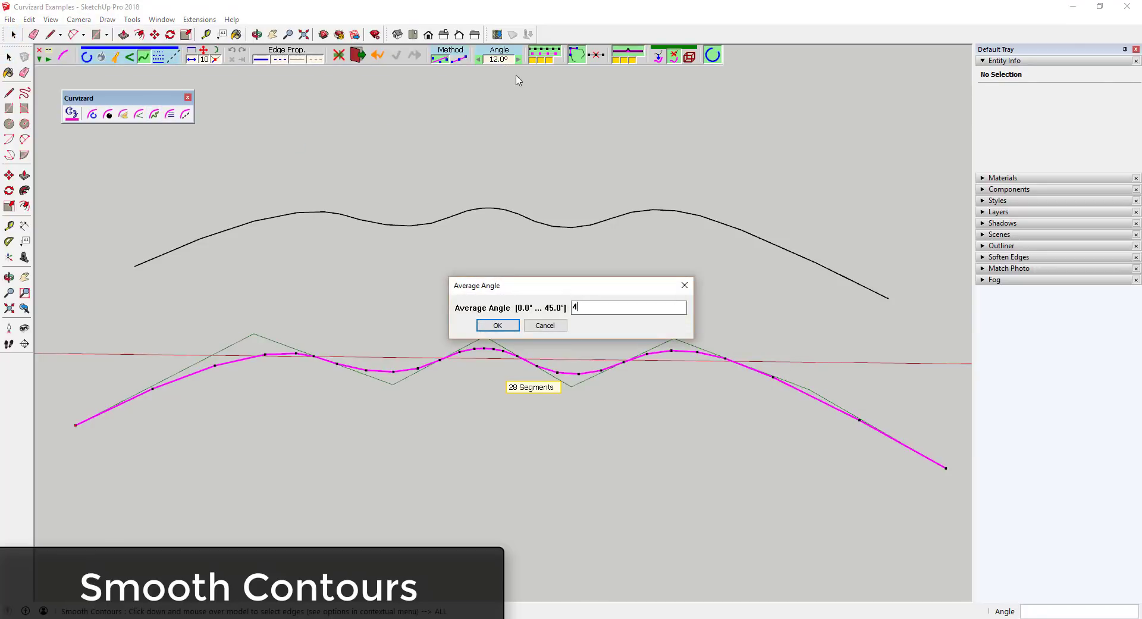
text(5)
key(Return)
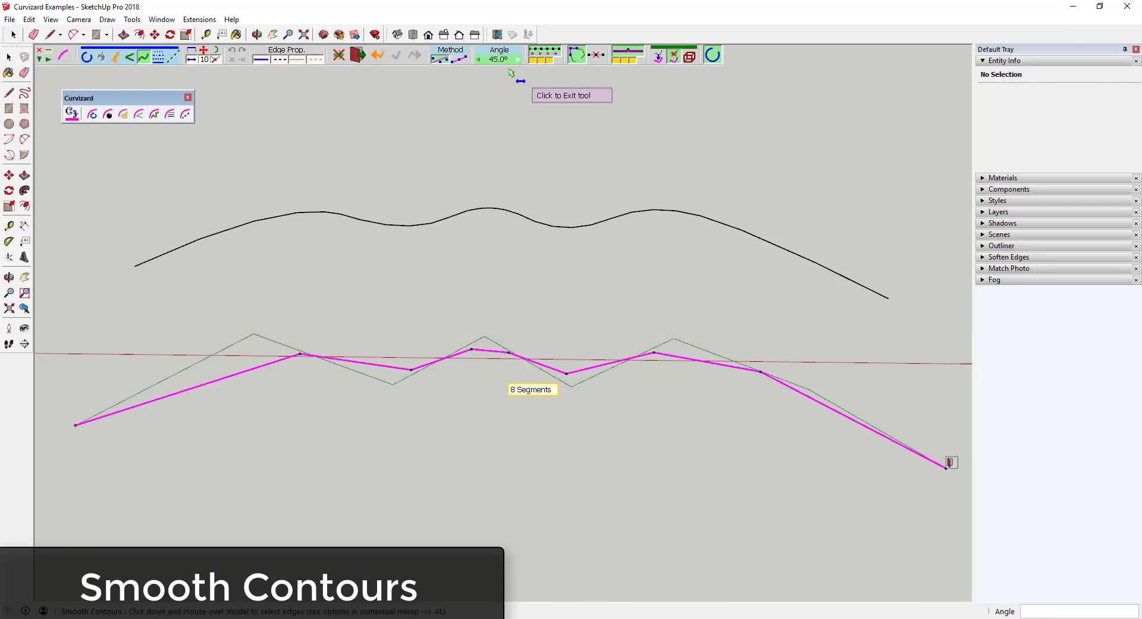
Set the average angle to 10° and apply the smoothing to the line crossing the red axis
click(500, 59)
text(10)
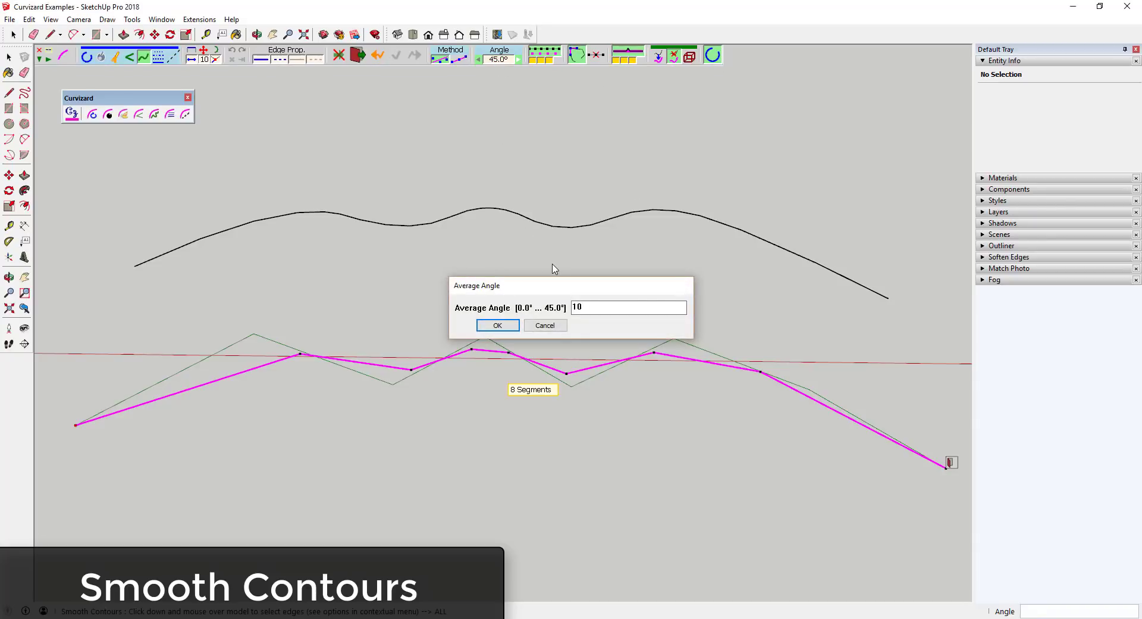
key(Return)
click(506, 212)
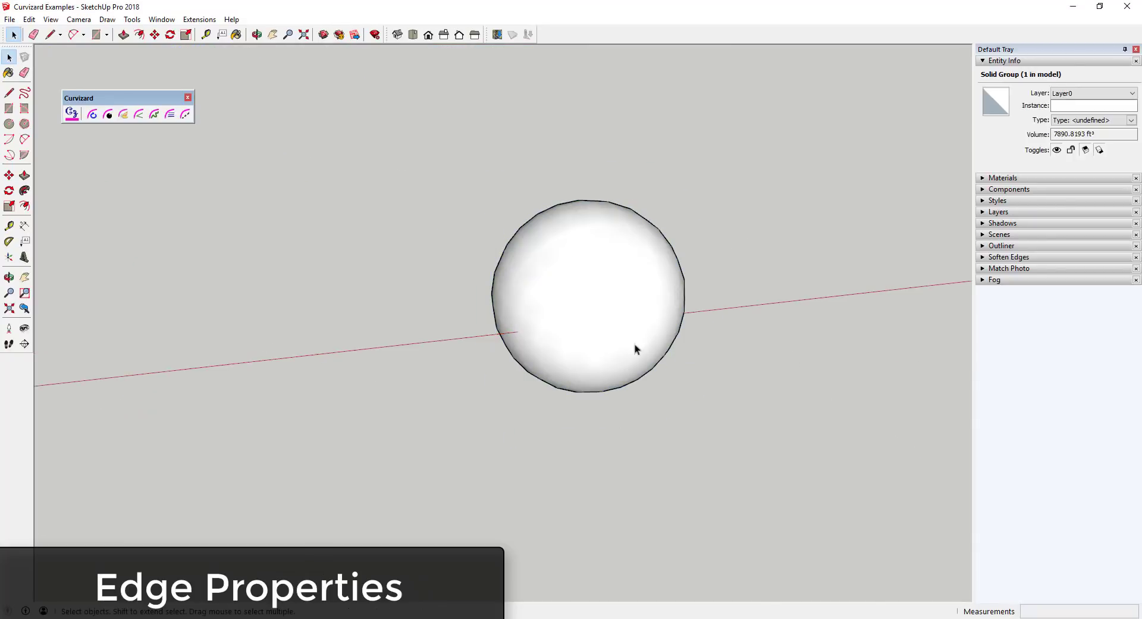
Run Edge Properties on the sphere group to turn its softened edges into plain edges
click(172, 116)
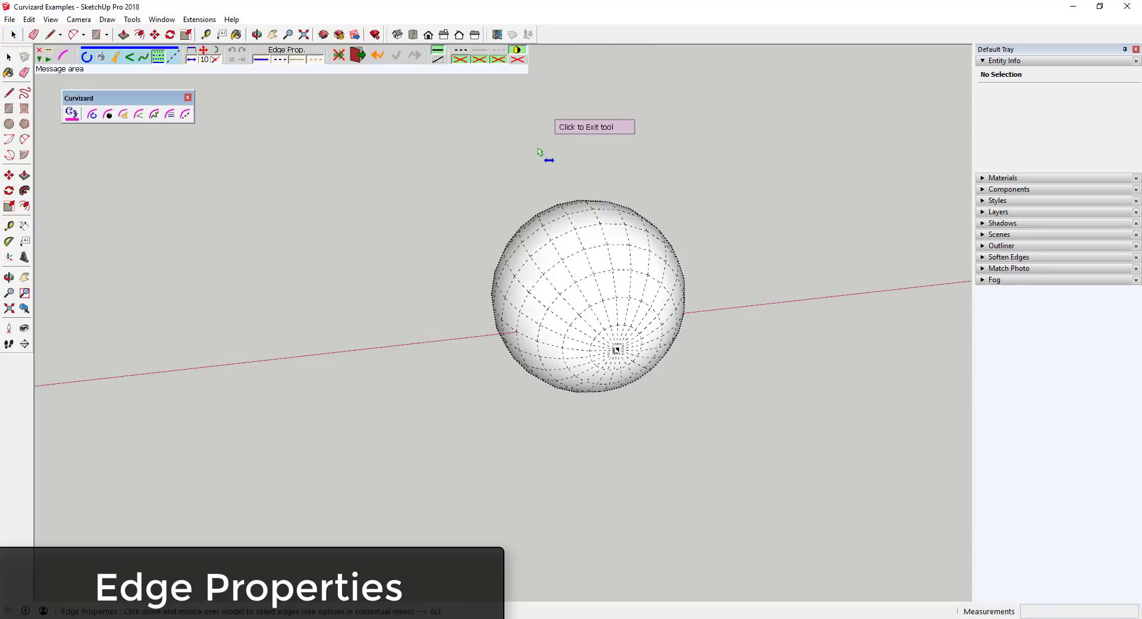
key(Escape)
click(587, 260)
click(170, 114)
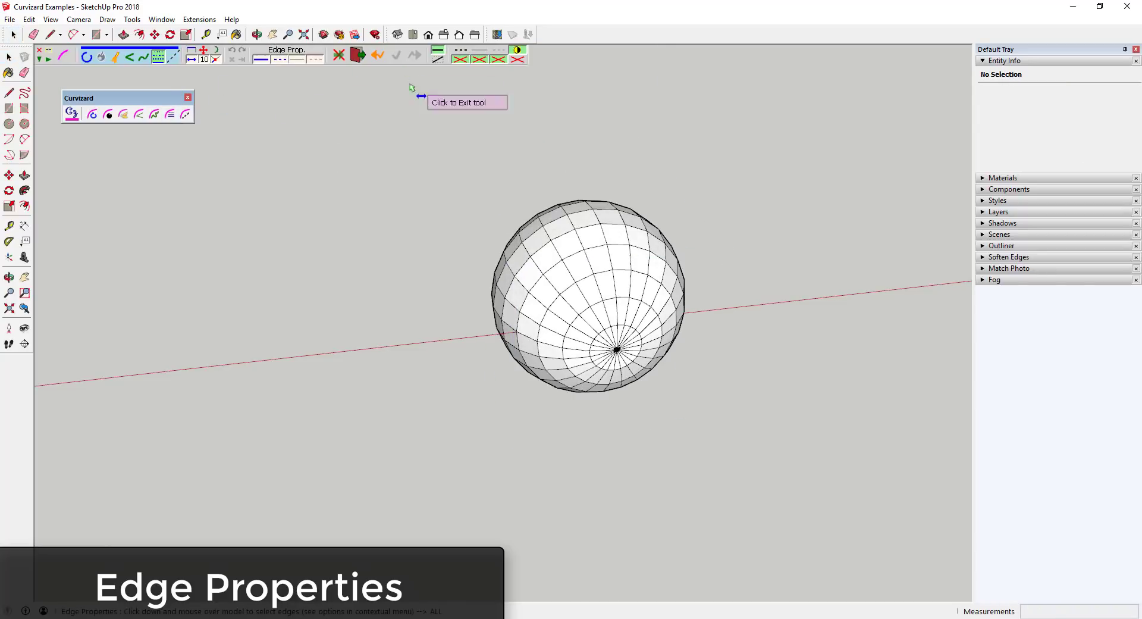
key(Escape)
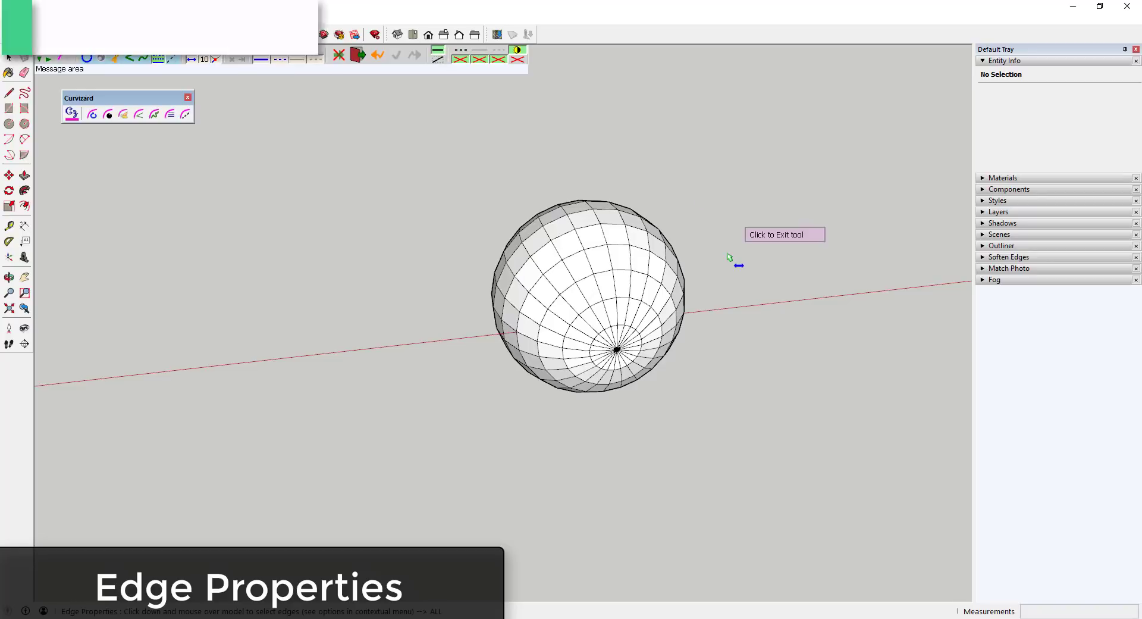
Rerun Edge Properties on the sphere group and switch the edge property options it assigns
click(654, 369)
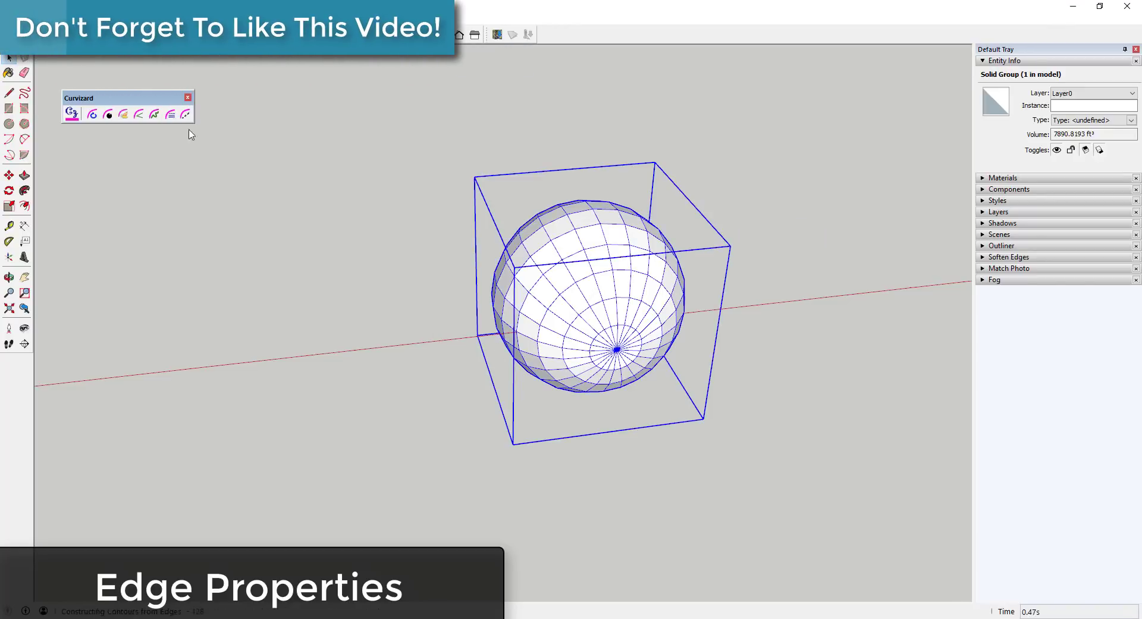
click(170, 114)
click(498, 54)
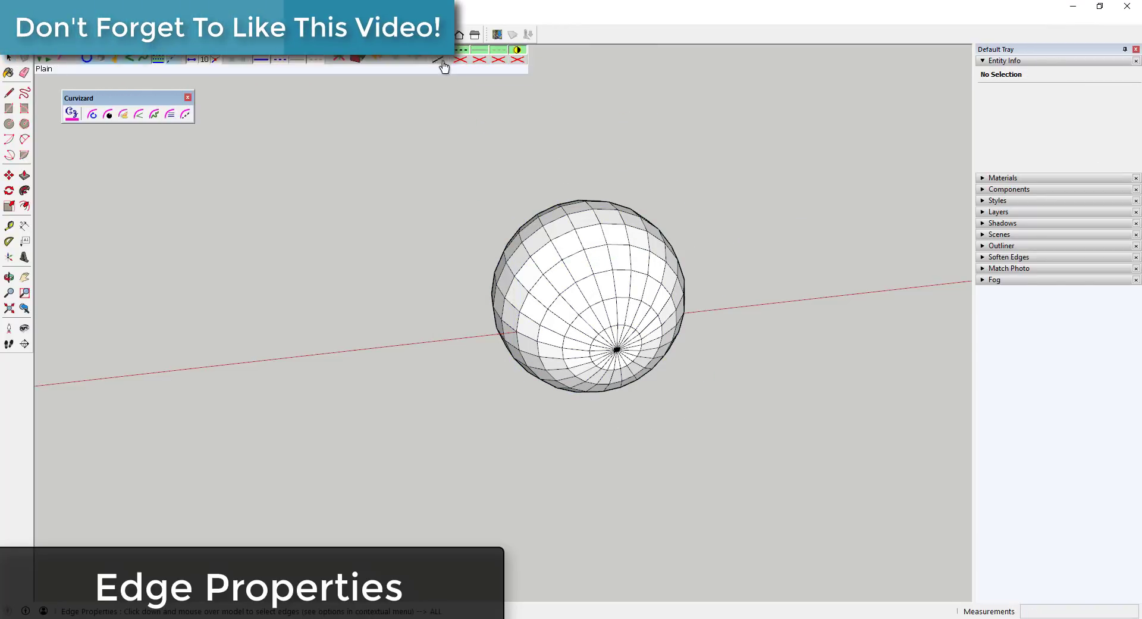
click(619, 263)
Run Convert Edges to Guides on the wavy curve clear of the red axis and on the one crossing it
click(476, 219)
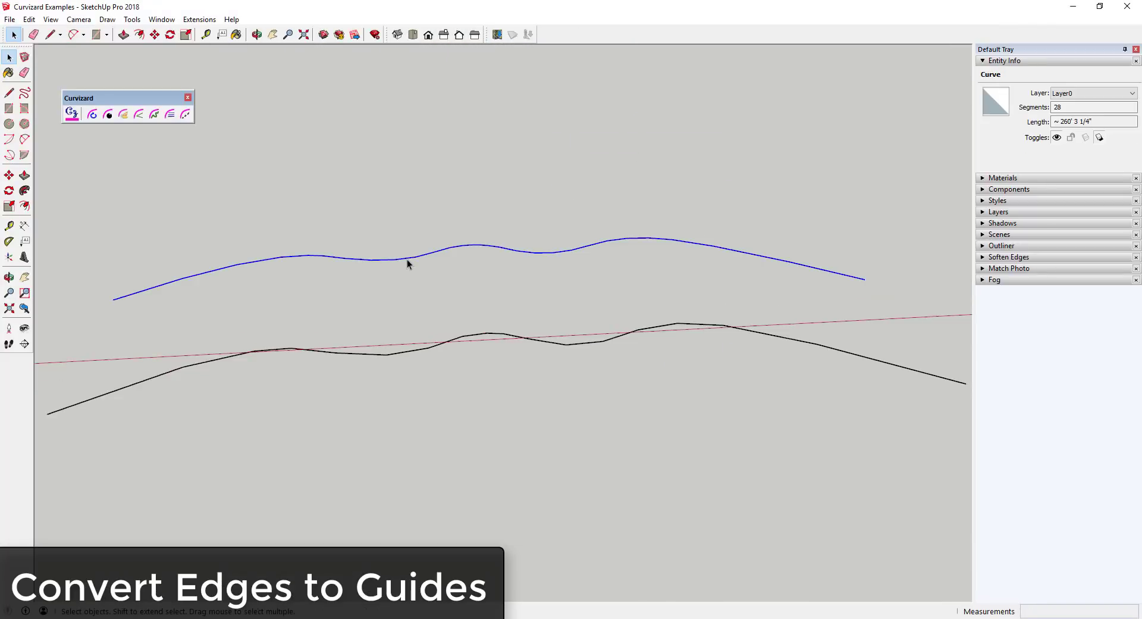
click(187, 114)
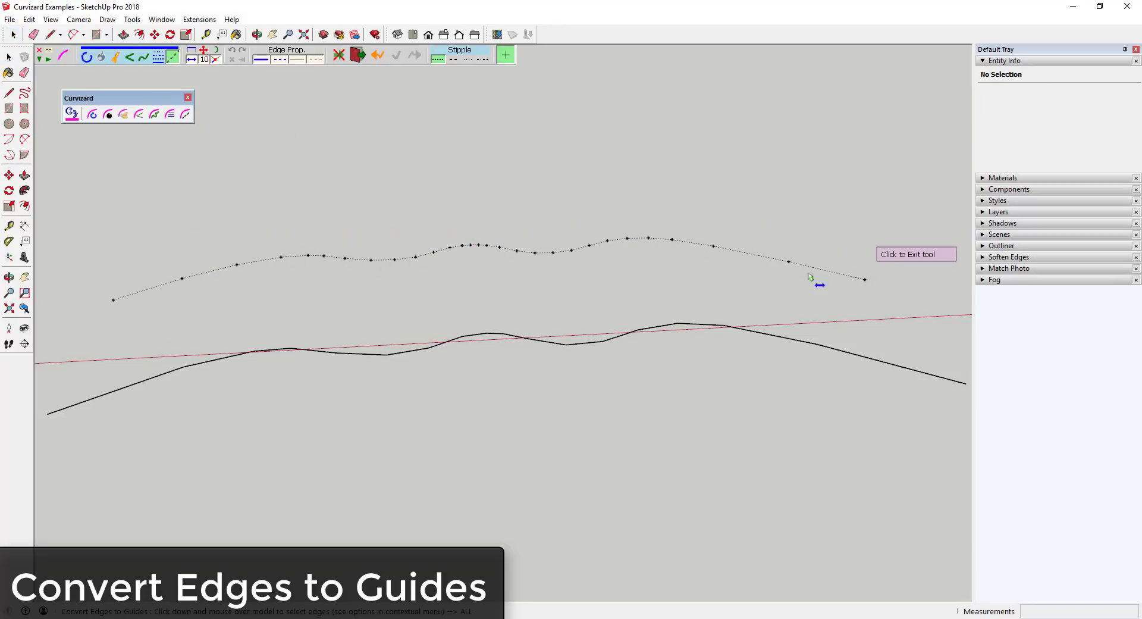
click(381, 202)
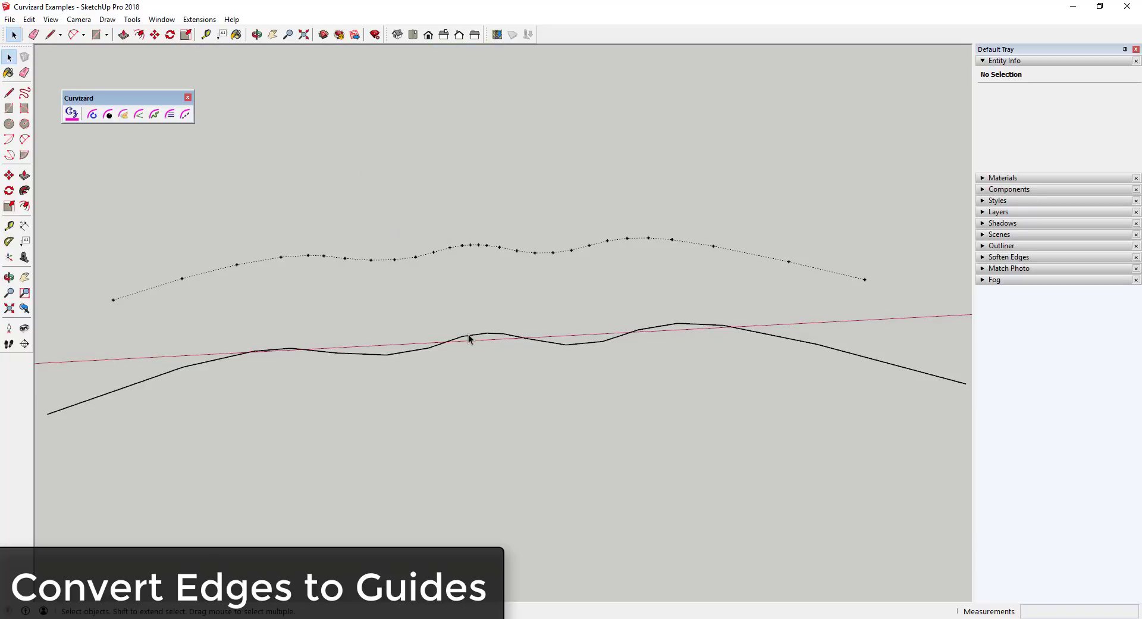
click(467, 337)
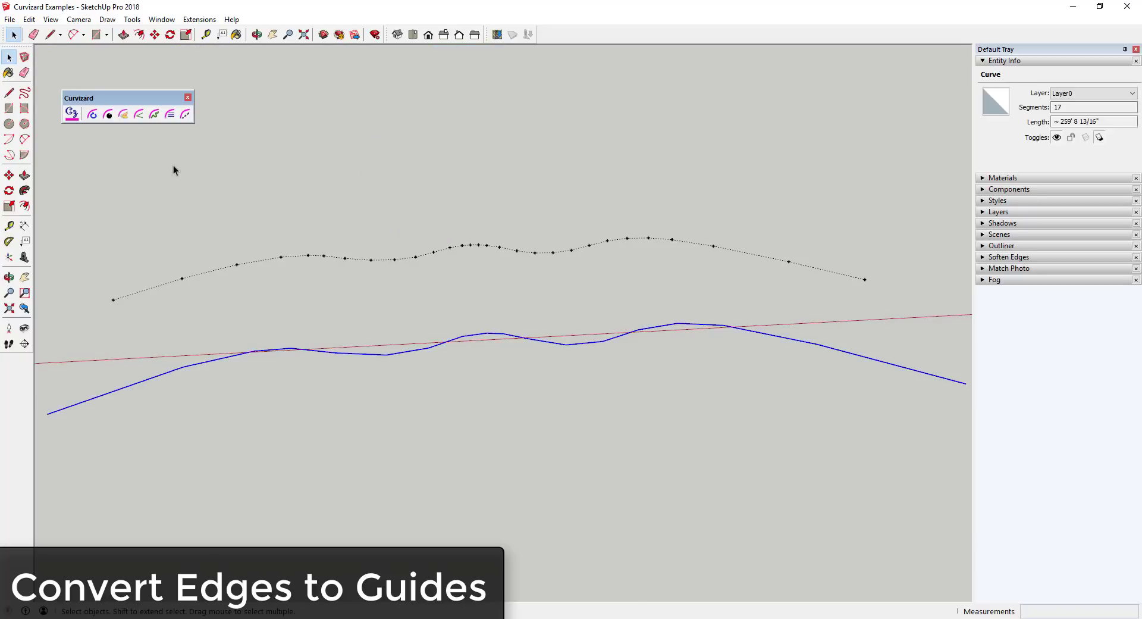
click(186, 114)
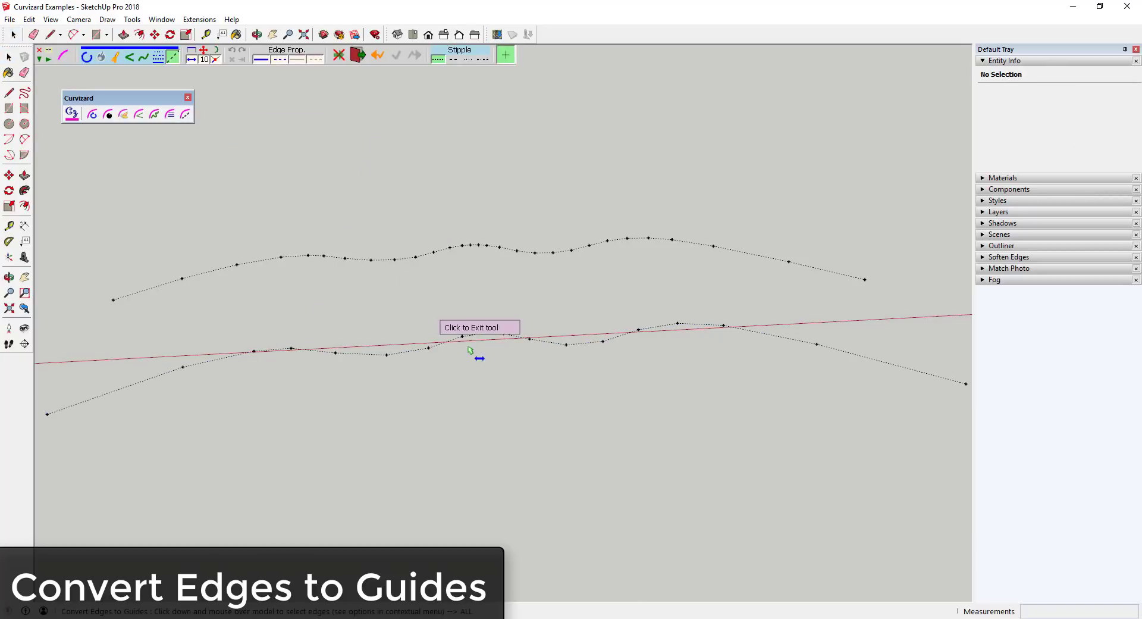